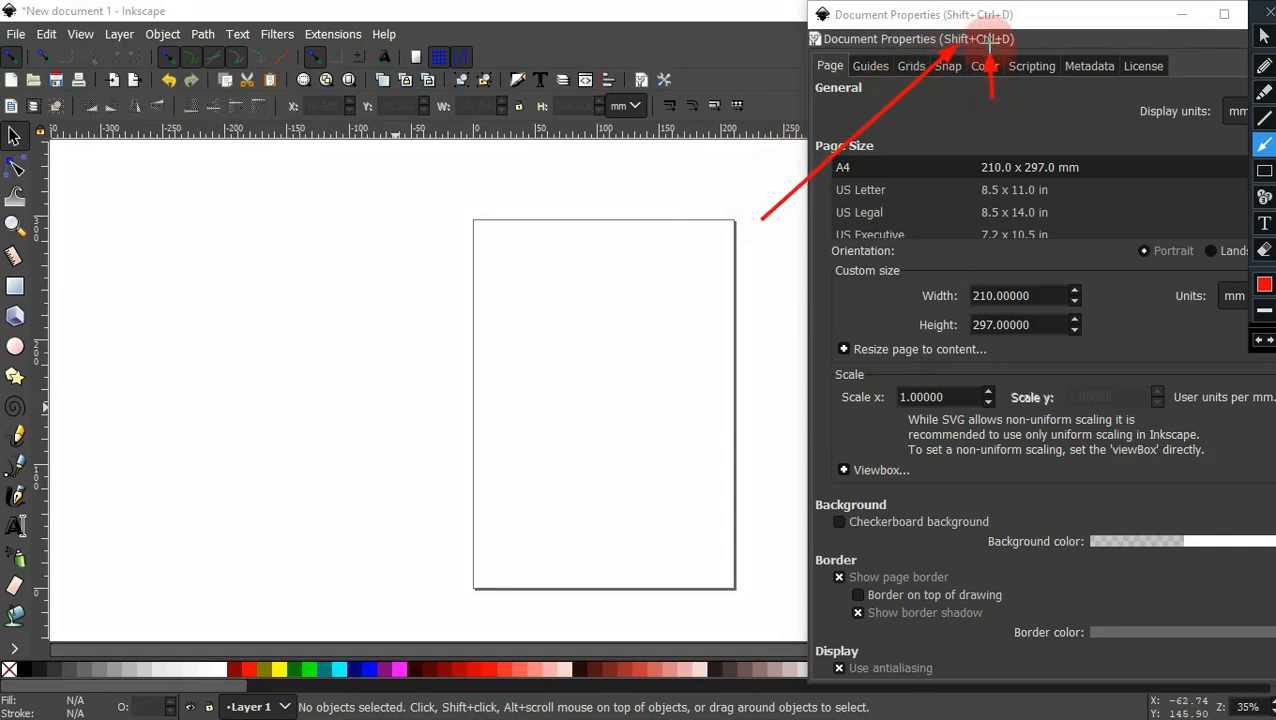
Turn off the page border in the document properties and close the dialog
left_click(1068, 285)
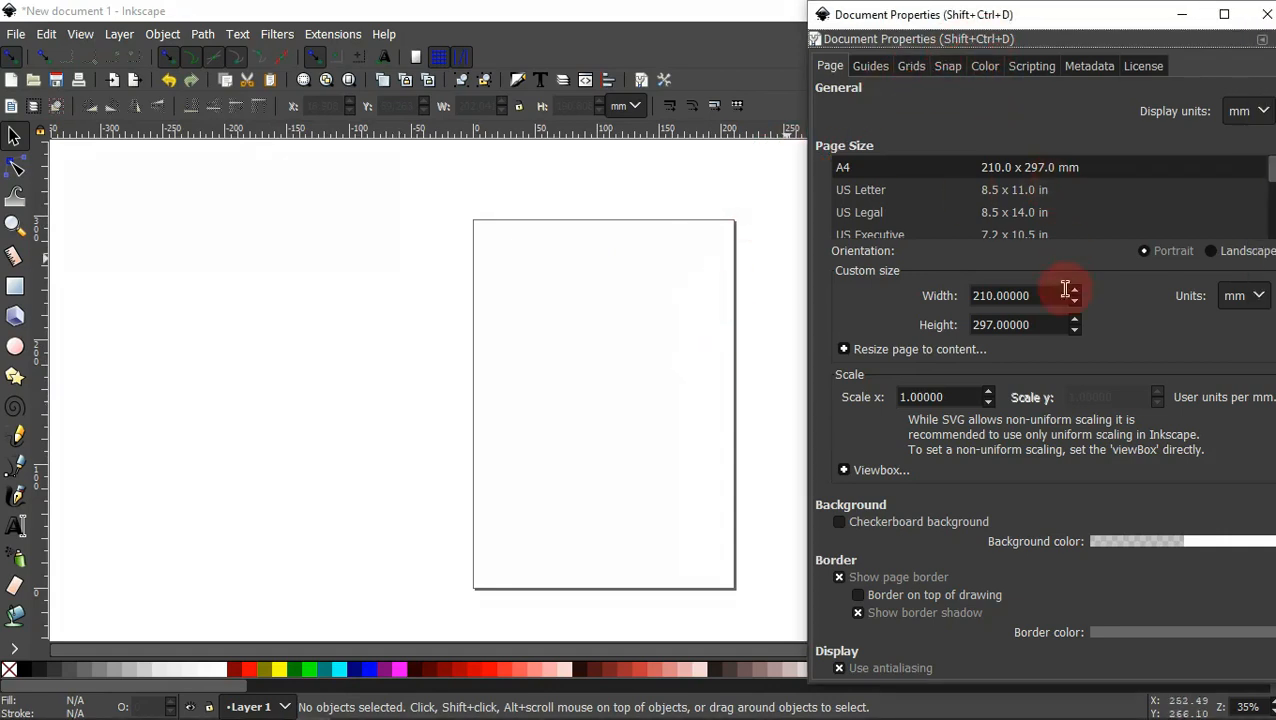
left_click(877, 578)
left_click(1268, 14)
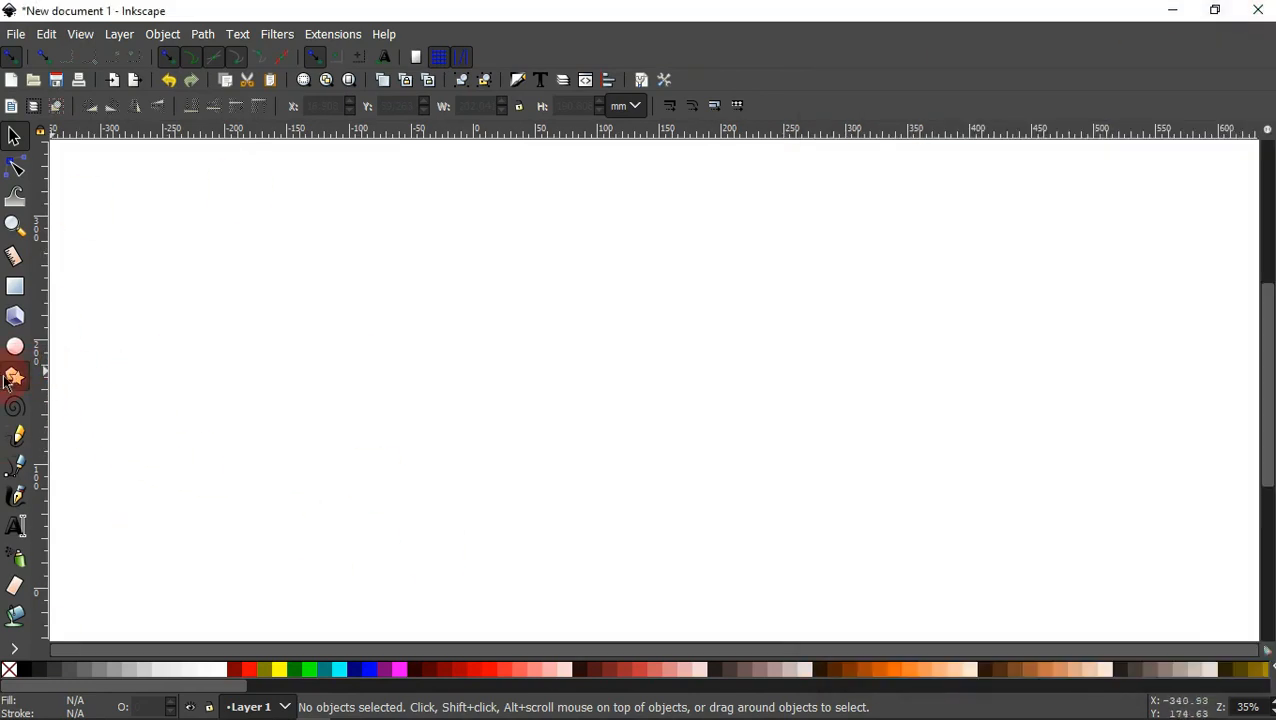
Draw a downward-pointing triangle about 233 mm wide and 202 mm high in the middle of the canvas
left_click(12, 377)
left_click_drag(540, 344, 400, 258)
left_click(14, 135)
left_click_drag(510, 340, 572, 347)
Fill the triangle with bright orange and stretch its lower tip down to make it about 228 mm high
left_click(900, 672)
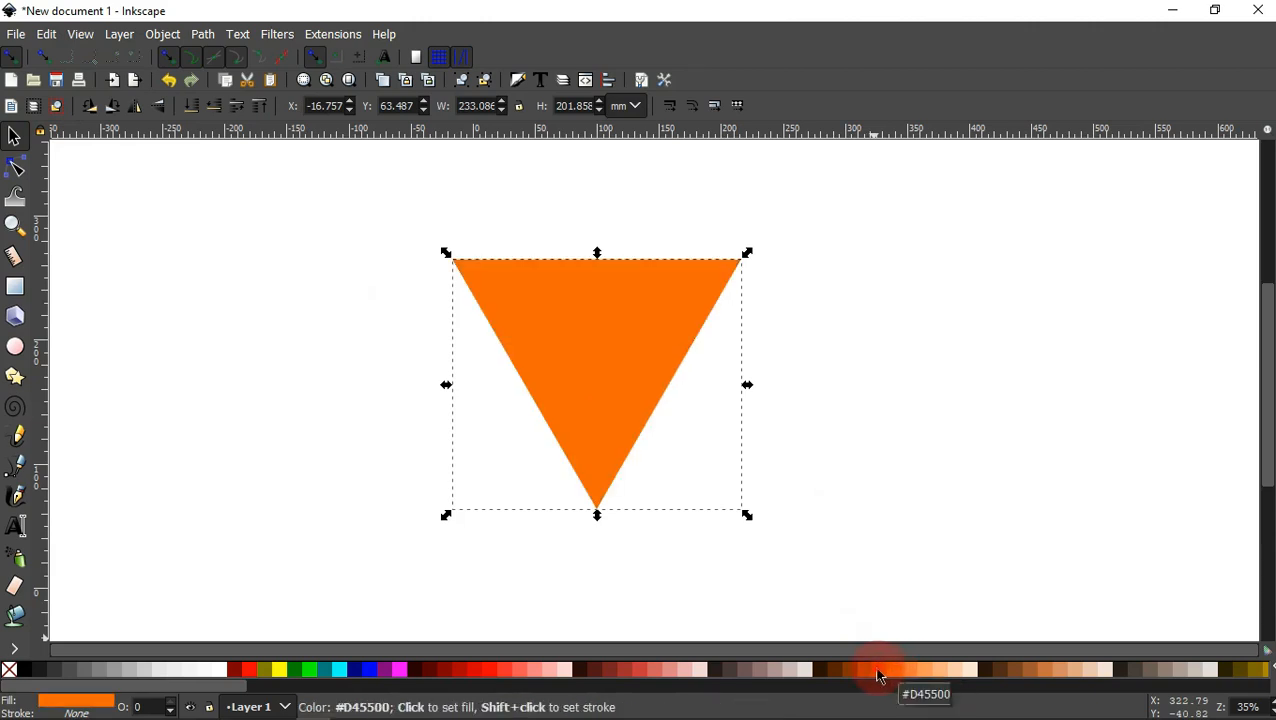
left_click(878, 672)
left_click(894, 672)
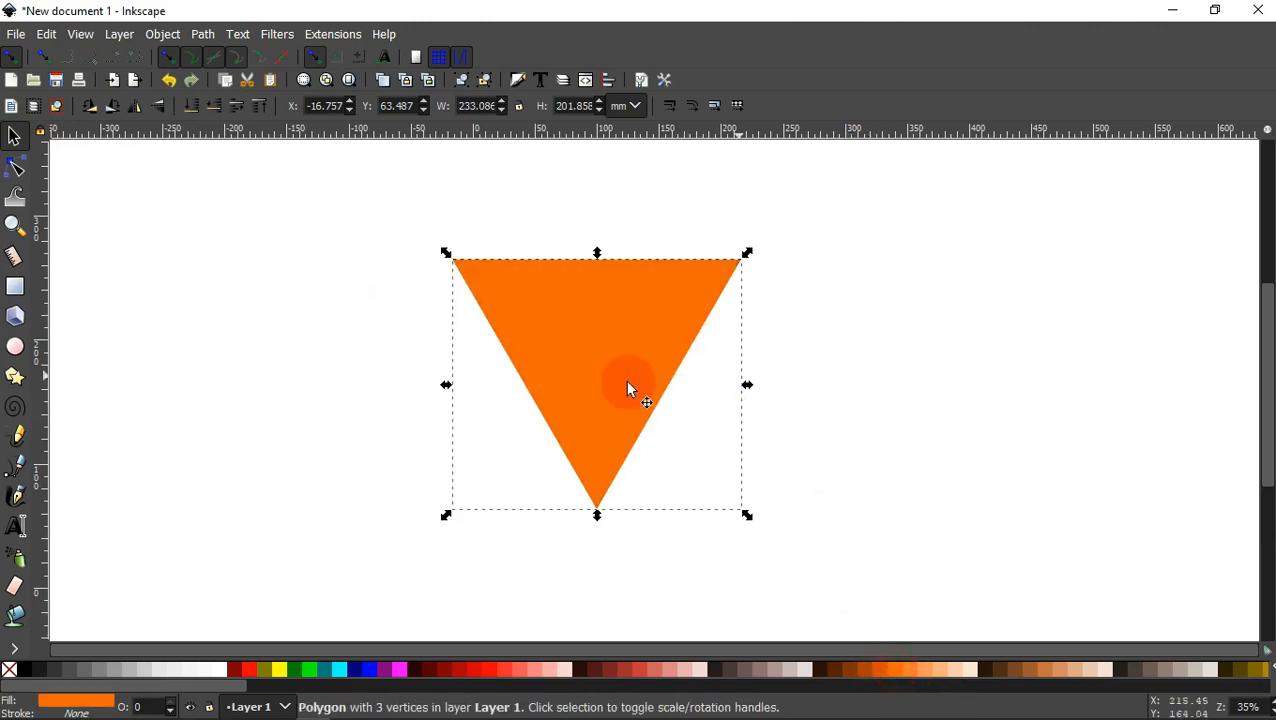
left_click_drag(598, 518, 593, 553)
left_click_drag(621, 379, 604, 395)
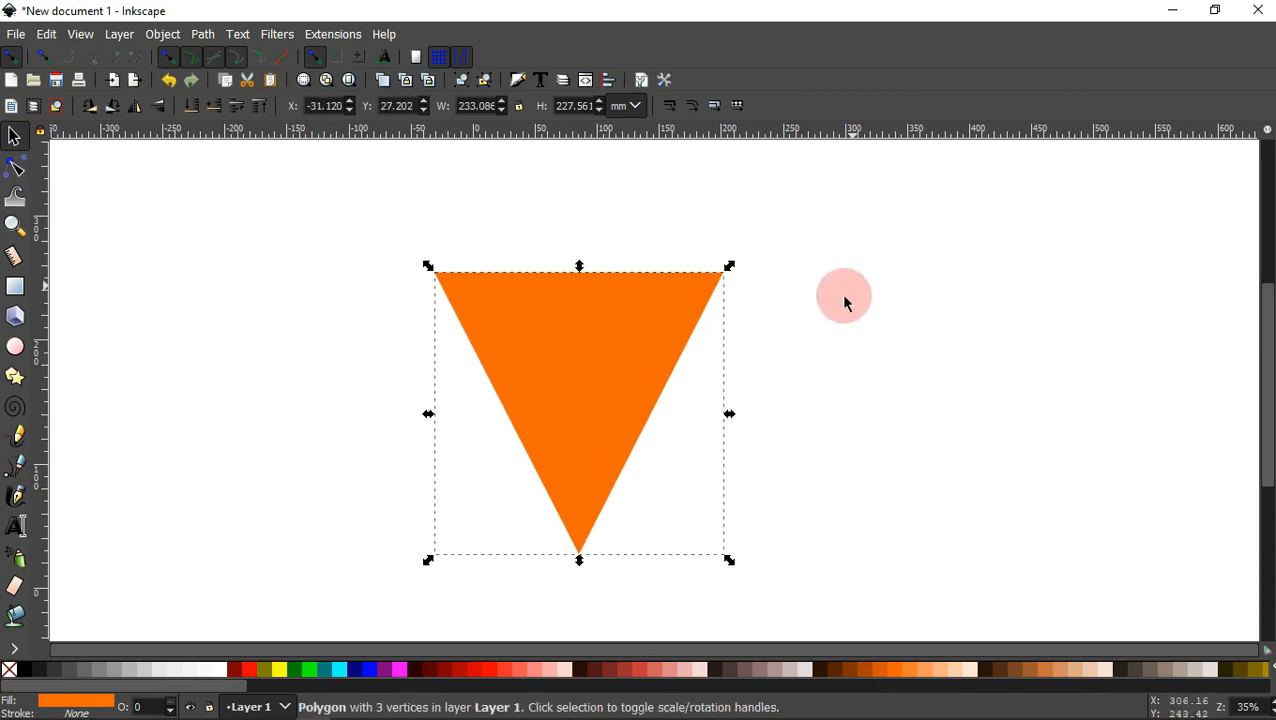
Duplicate the orange triangle and place the copy to its left
right_click(568, 371)
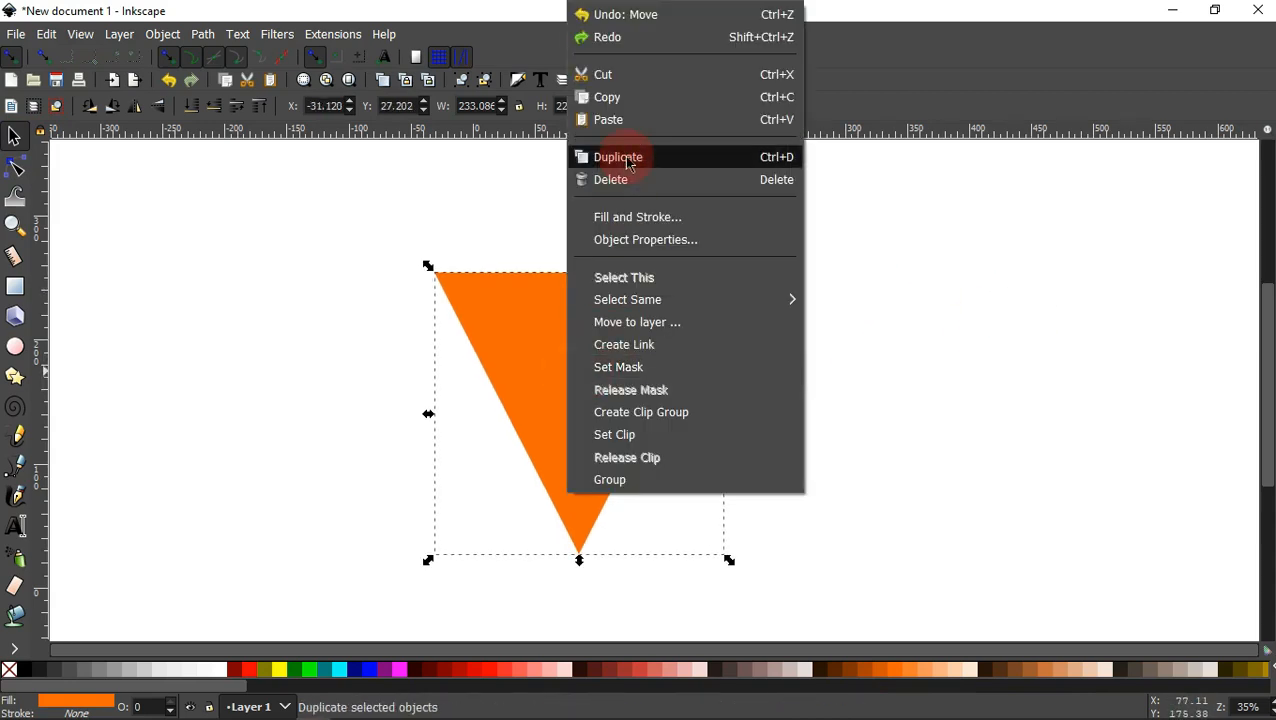
left_click(628, 163)
left_click_drag(583, 397, 268, 456)
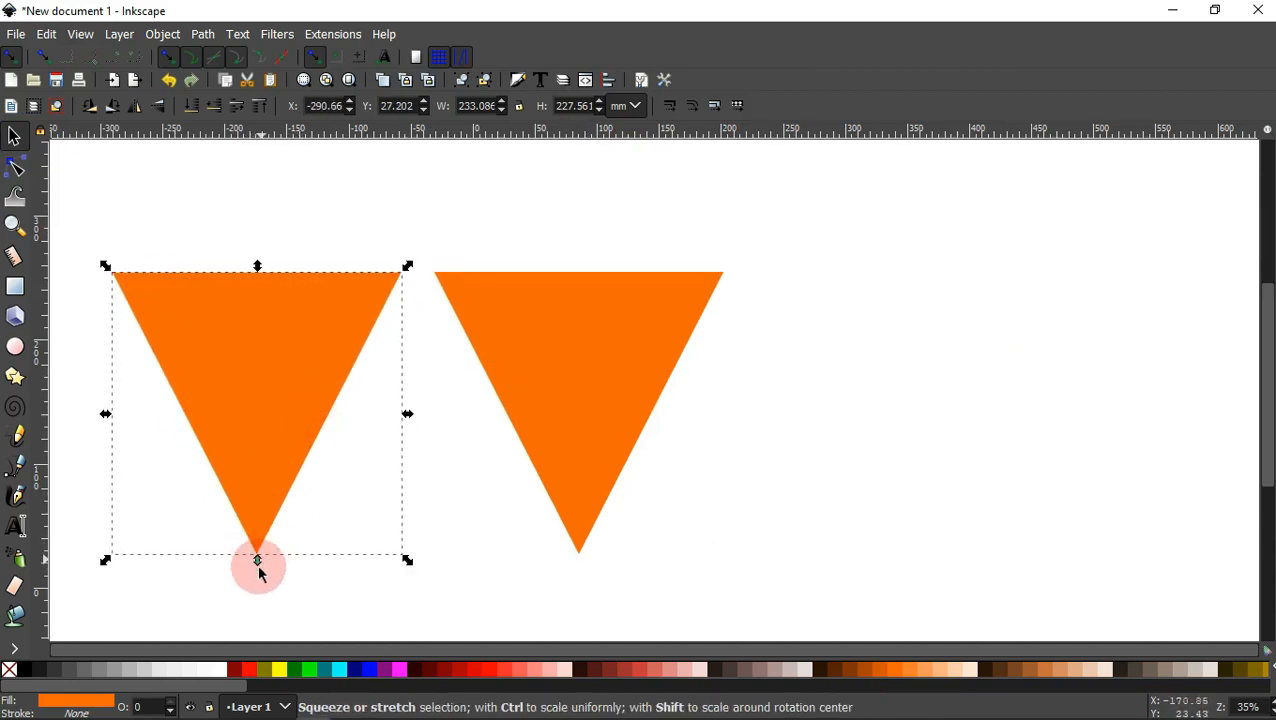
Flip the triangle copy to point upward and shrink it to about 89 mm wide and 74 mm high
left_click_drag(259, 568, 258, 438)
left_click(333, 451)
left_click_drag(339, 447, 223, 265)
left_click(258, 325)
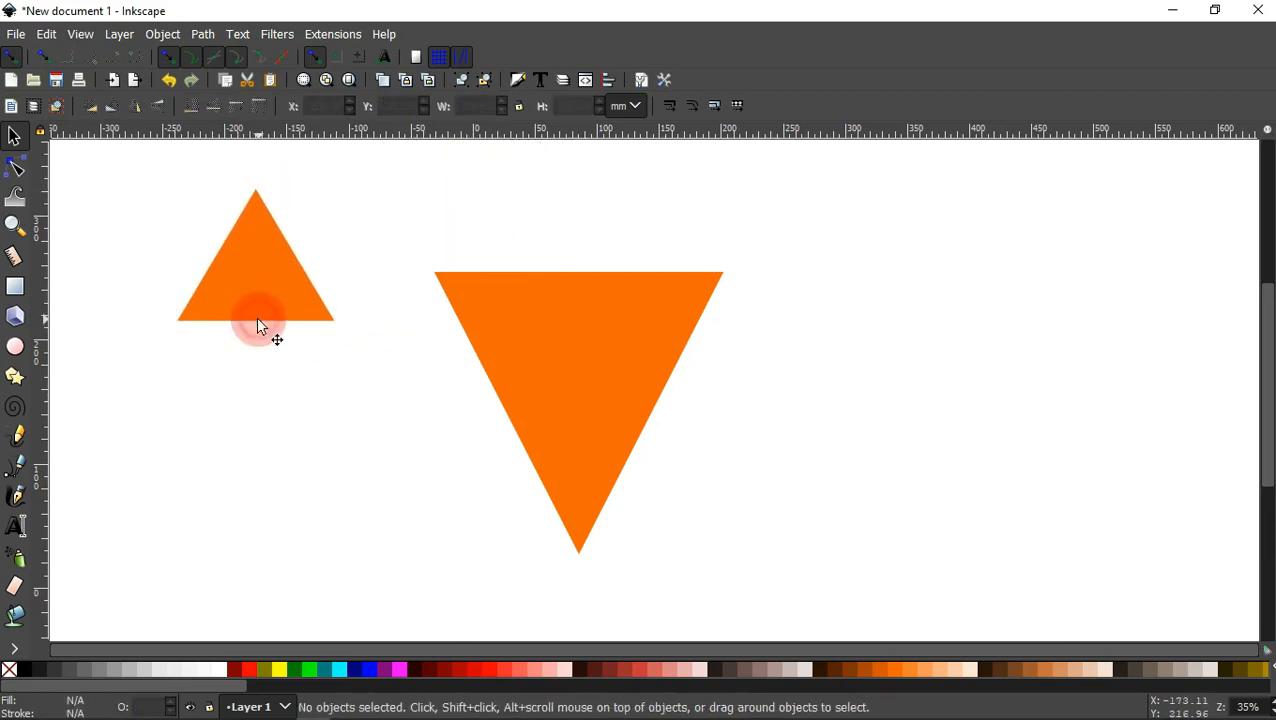
left_click(258, 313)
key("less")
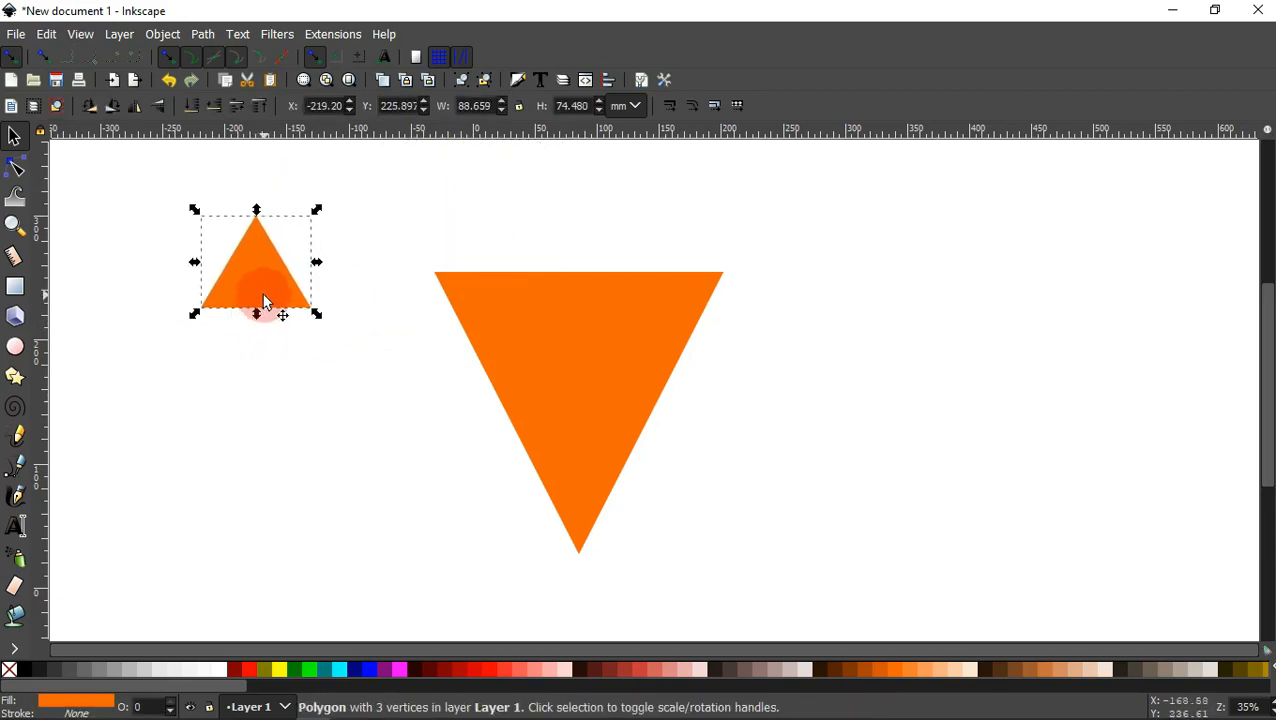
Snap the small triangle onto the large triangle's upper-left corner as an ear, about 94 mm wide and 79 mm high
left_click_drag(257, 313, 388, 248)
left_click_drag(345, 287, 345, 296)
left_click_drag(394, 252, 503, 254)
left_click(498, 279)
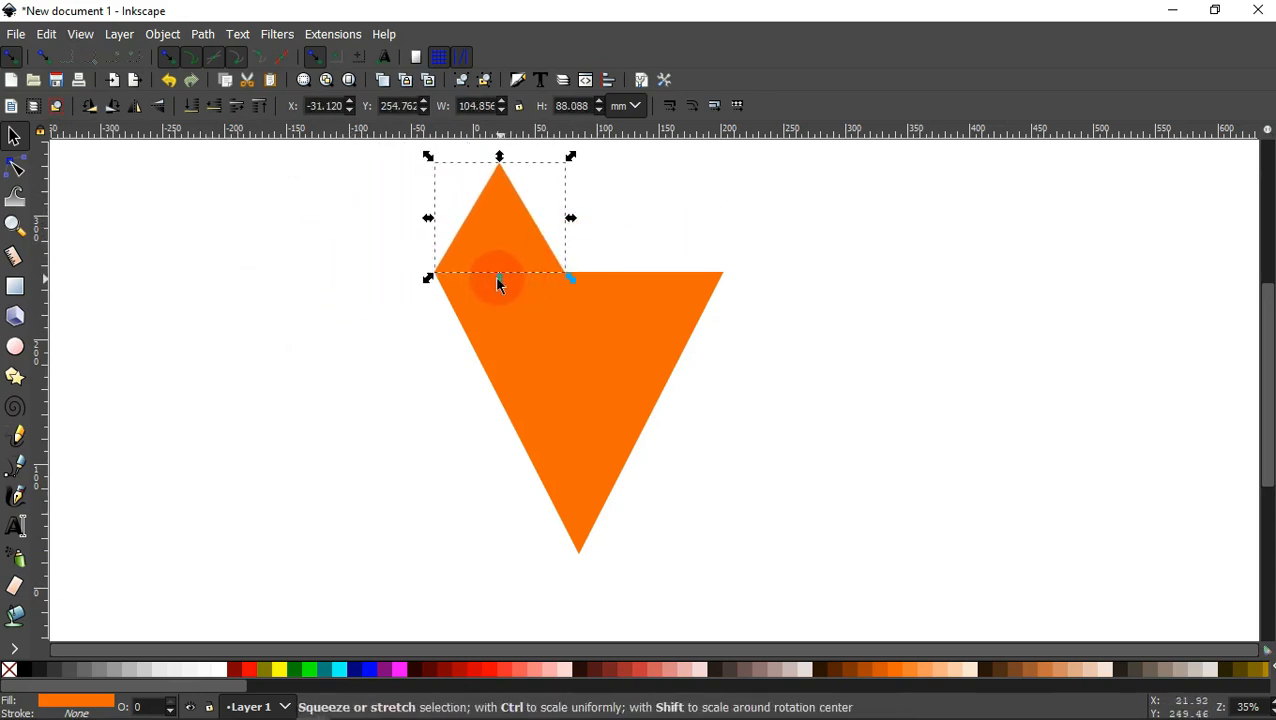
mouse_move(497, 274)
left_mouse_down()
mouse_move(378, 247)
mouse_move(350, 264)
mouse_move(499, 262)
left_mouse_up()
key("Escape")
Duplicate the left ear and snap the copy onto the large triangle's upper-right corner
right_click(499, 262)
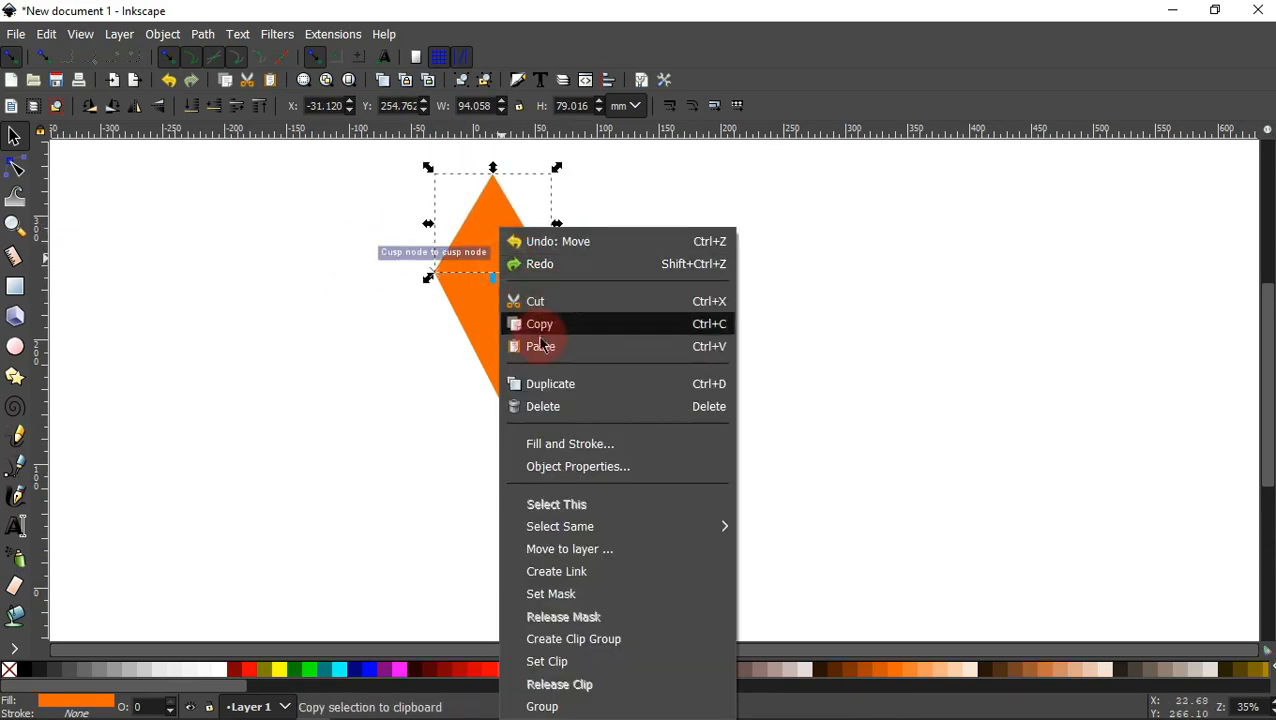
left_click(545, 388)
left_click_drag(521, 265, 692, 250)
left_click(831, 265)
left_click_drag(621, 349, 560, 388)
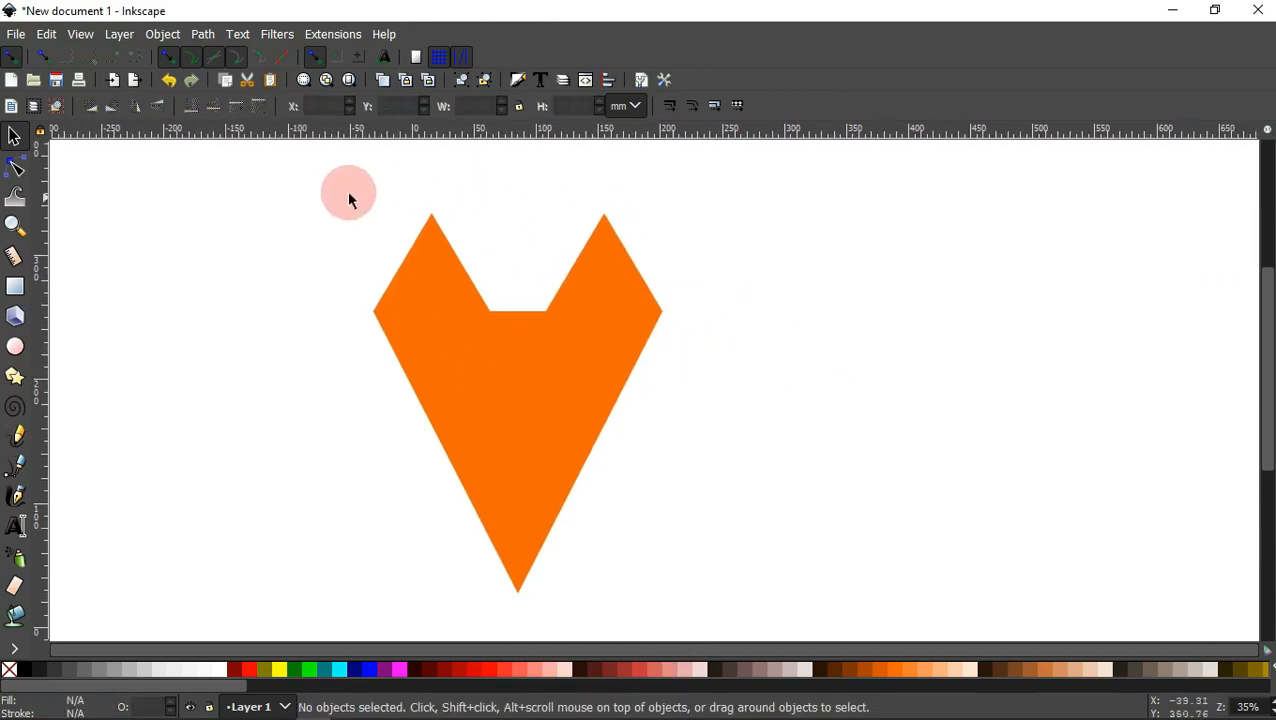
scroll(476, 405, "up", 4, "ctrl")
scroll(477, 405, "down", 4, "ctrl")
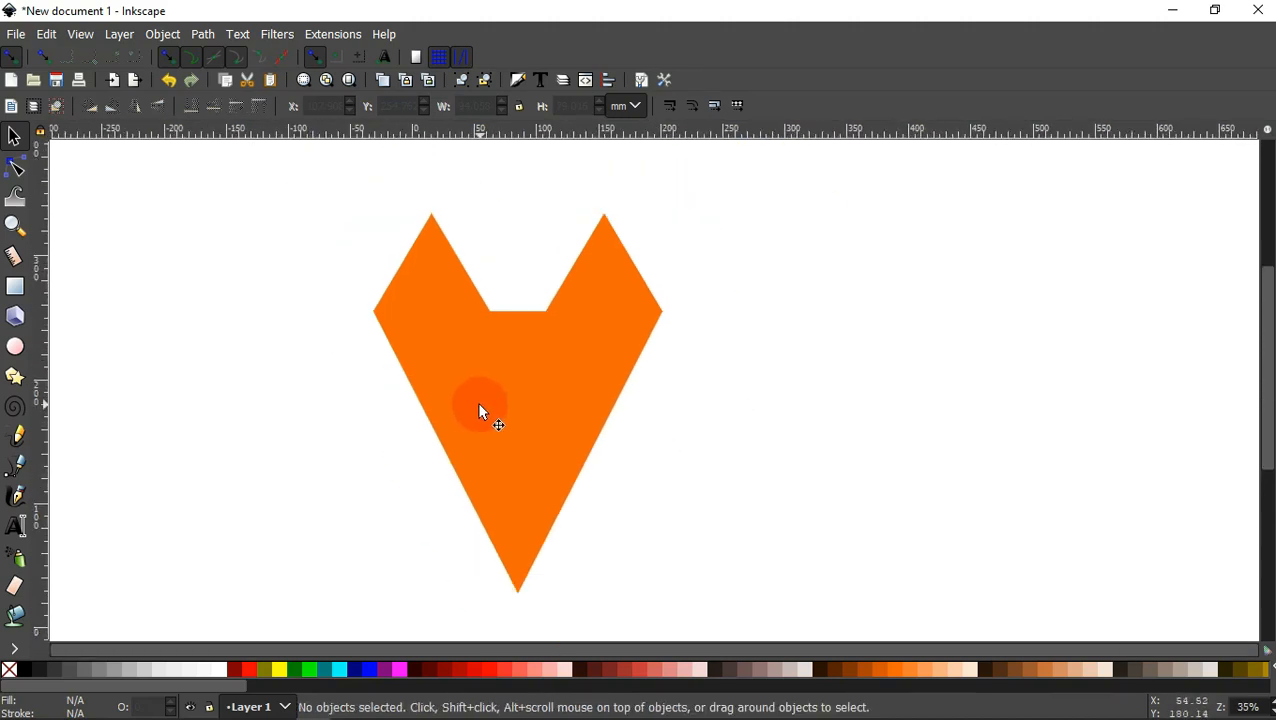
Draw a closed Bezier path over the left half of the head, from the bottom tip to the top-edge midpoint and left corner
left_click(18, 466)
left_click(210, 186)
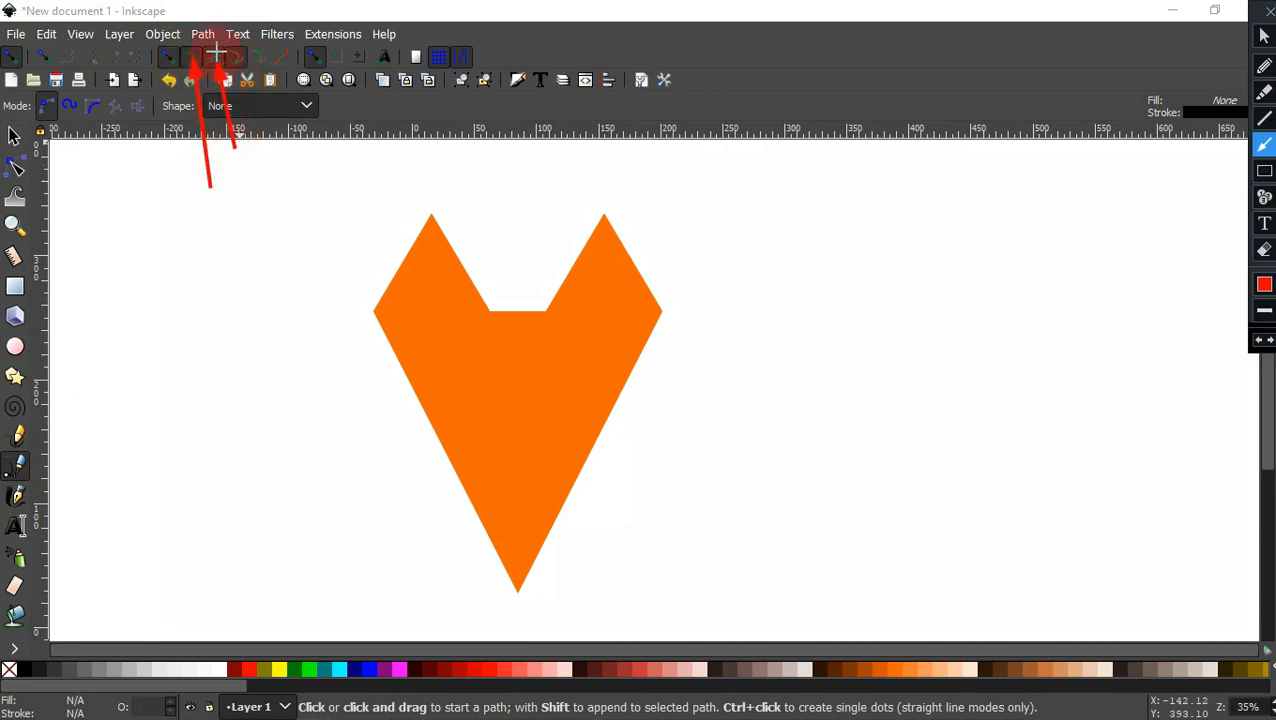
key("Escape")
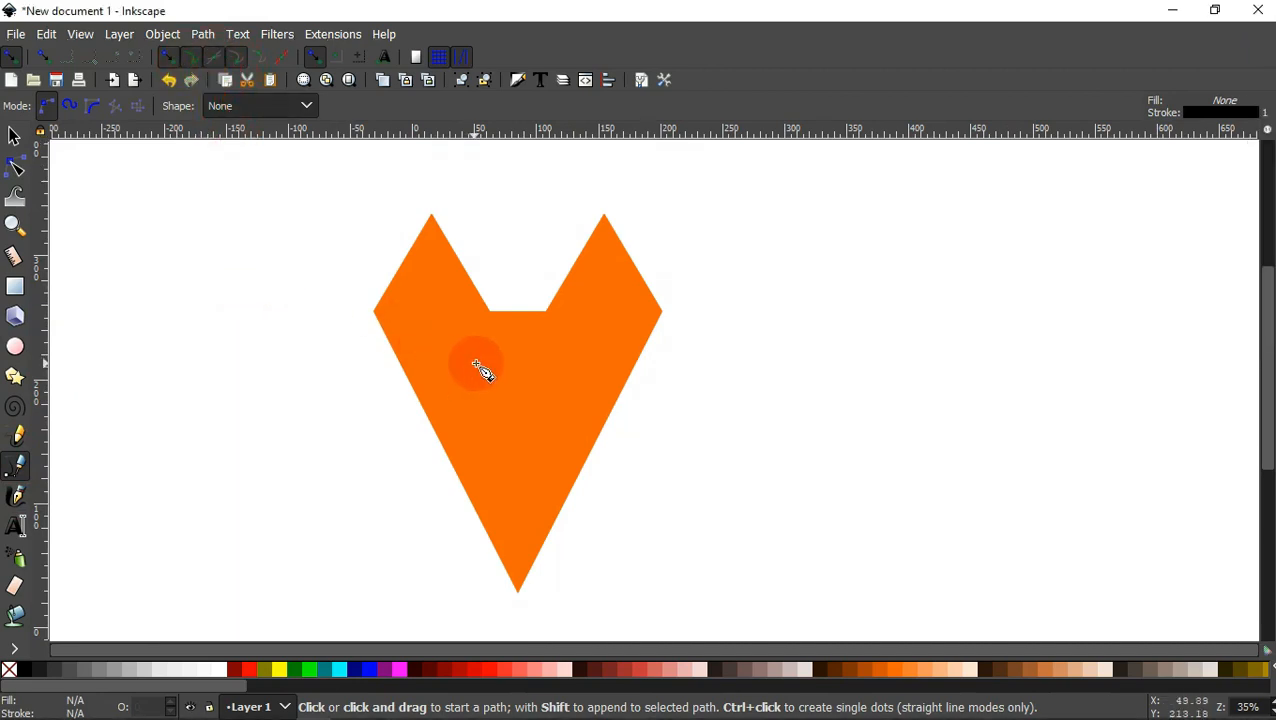
scroll(480, 370, "up", 2)
scroll(505, 392, "down", 2)
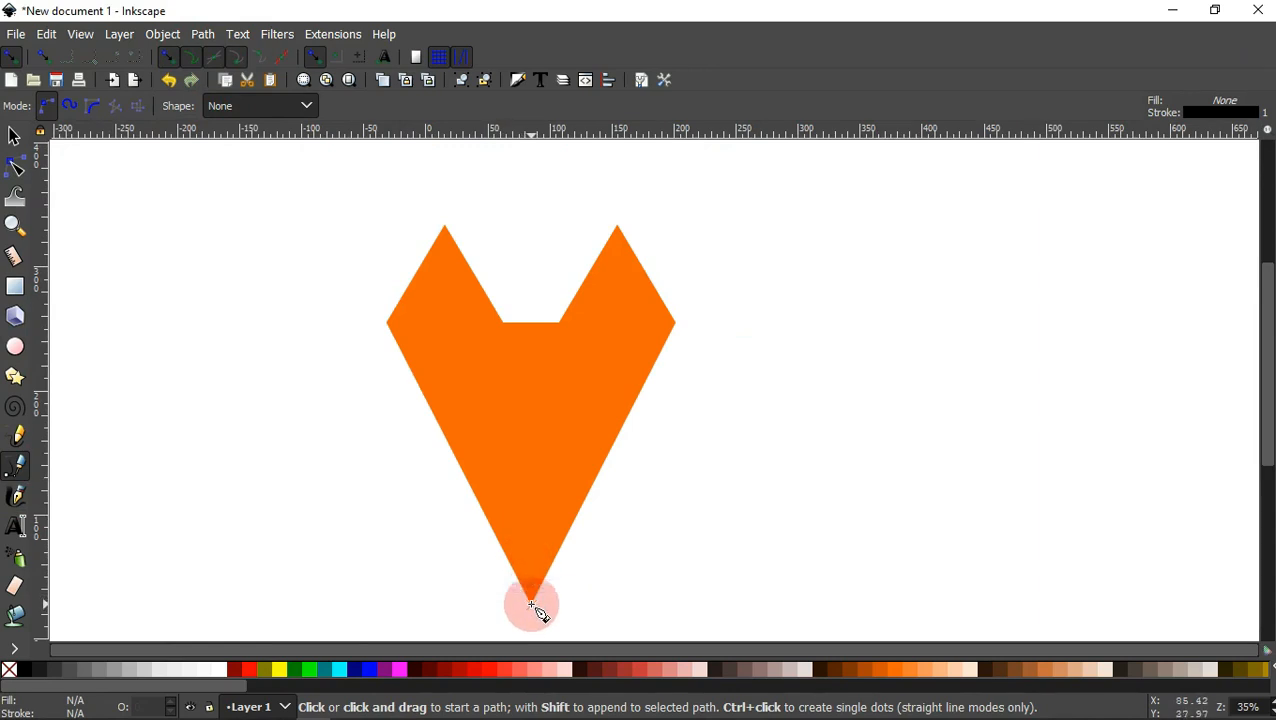
left_click(531, 604)
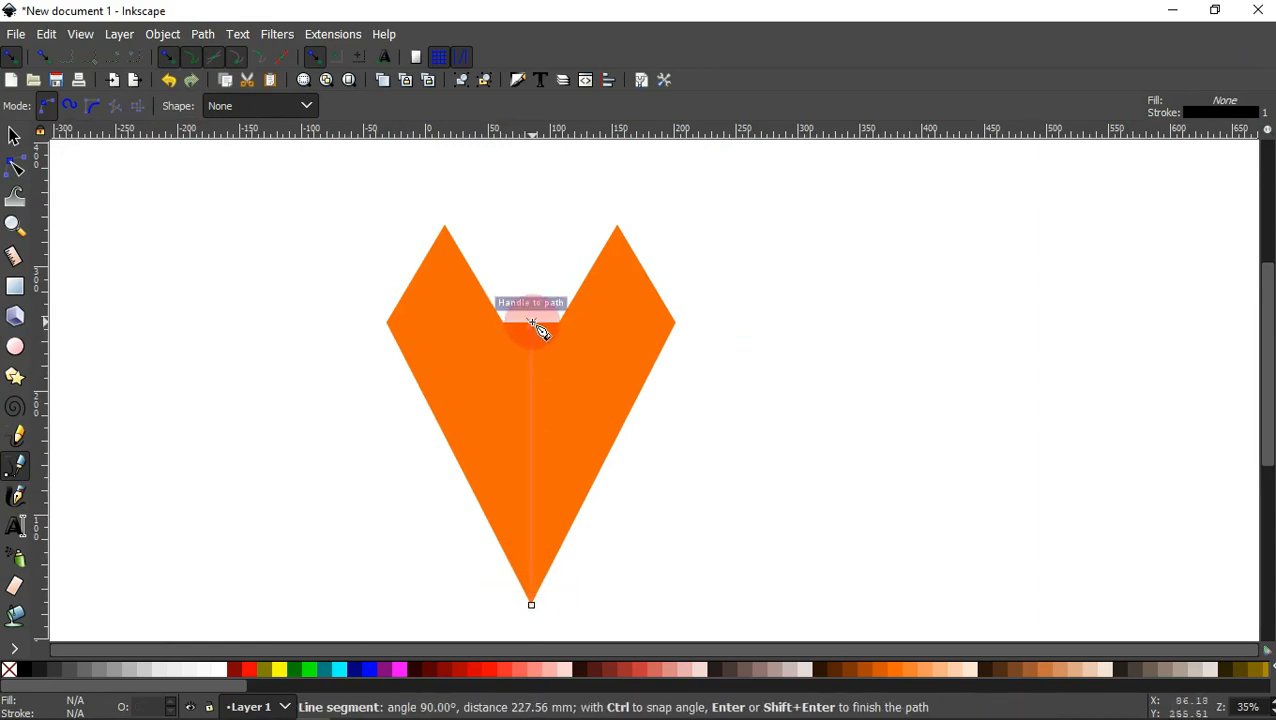
left_click(532, 322)
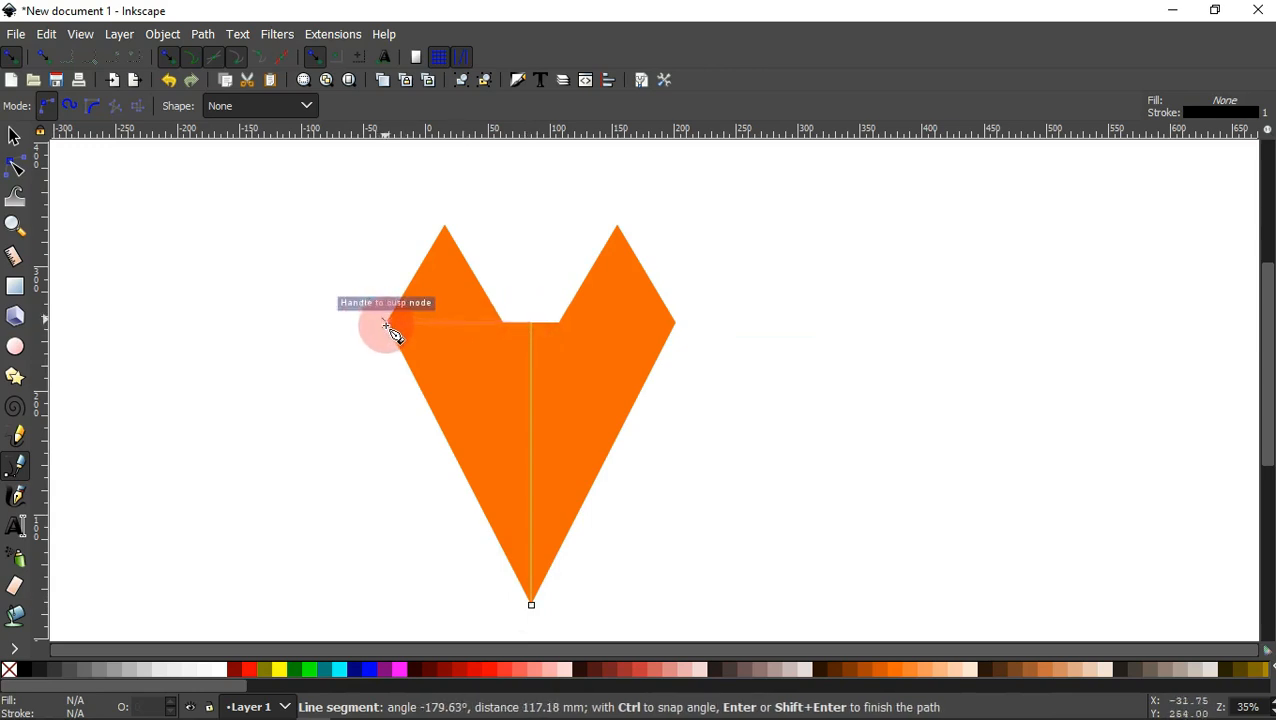
left_click(385, 322)
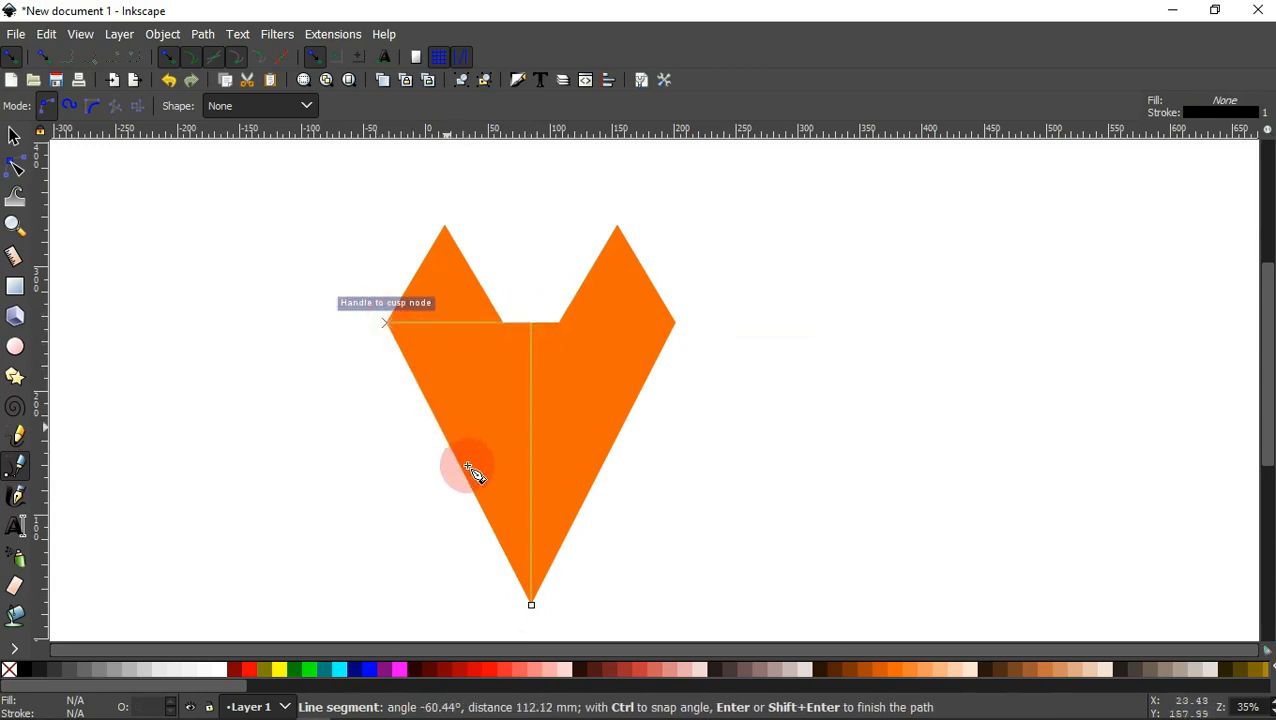
left_click(532, 607)
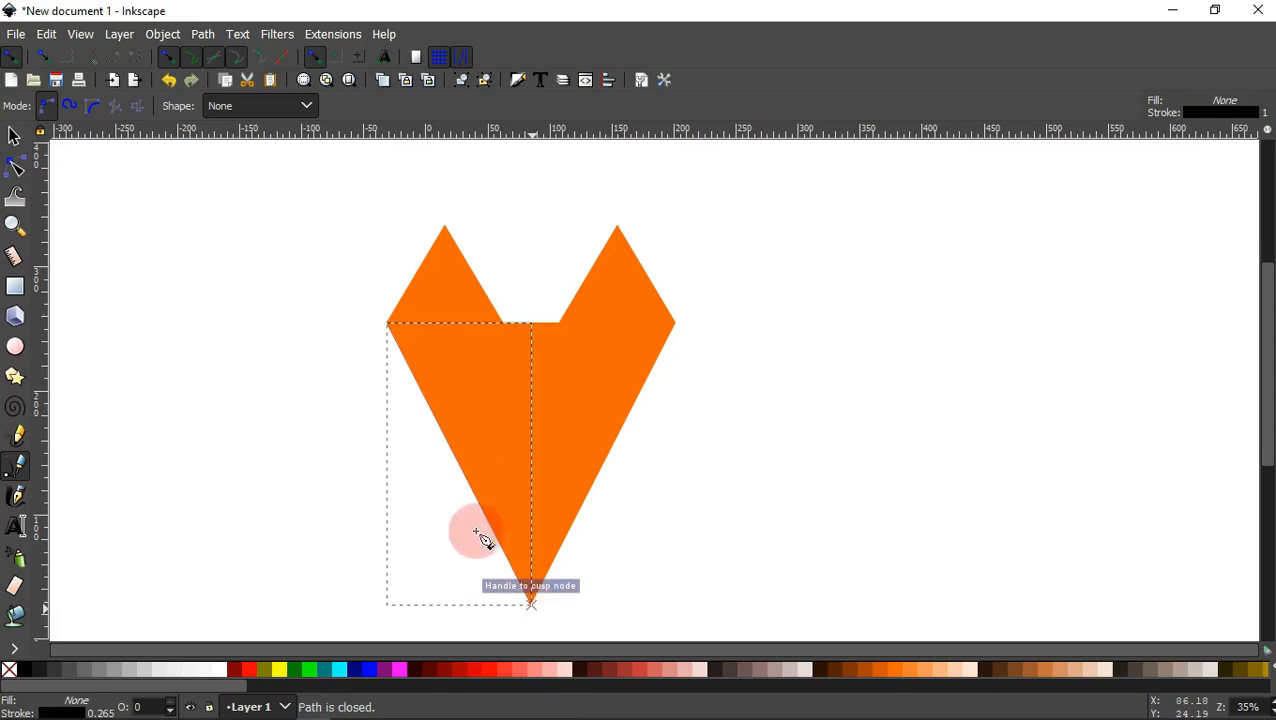
Fill the left-half shape with darker orange #D45500 and remove its stroke
left_click(15, 140)
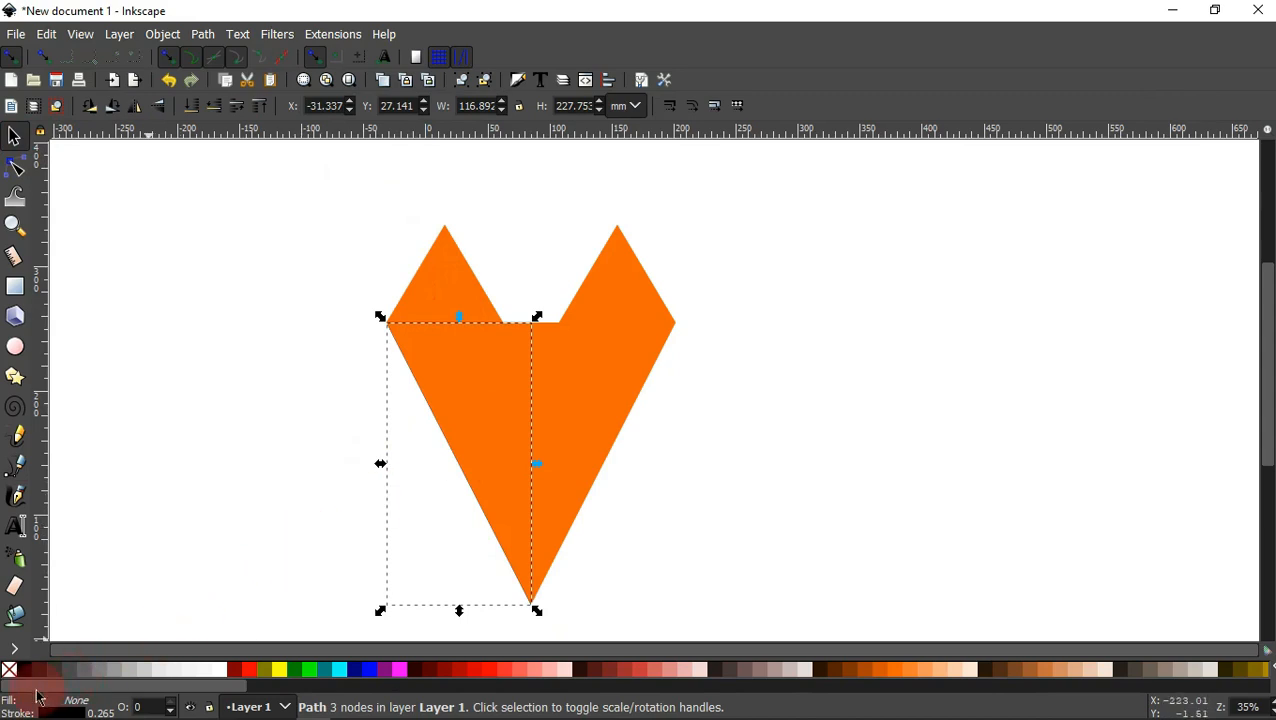
left_click(877, 675)
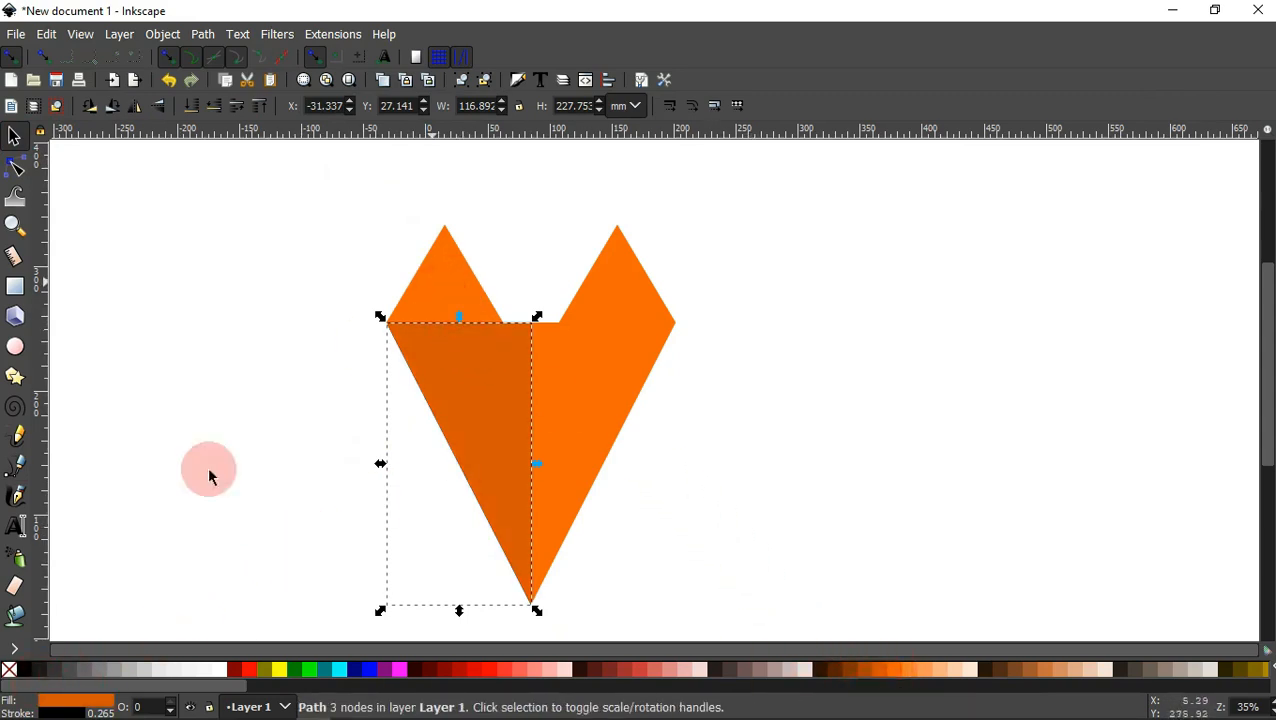
right_click(56, 716)
left_click(80, 707)
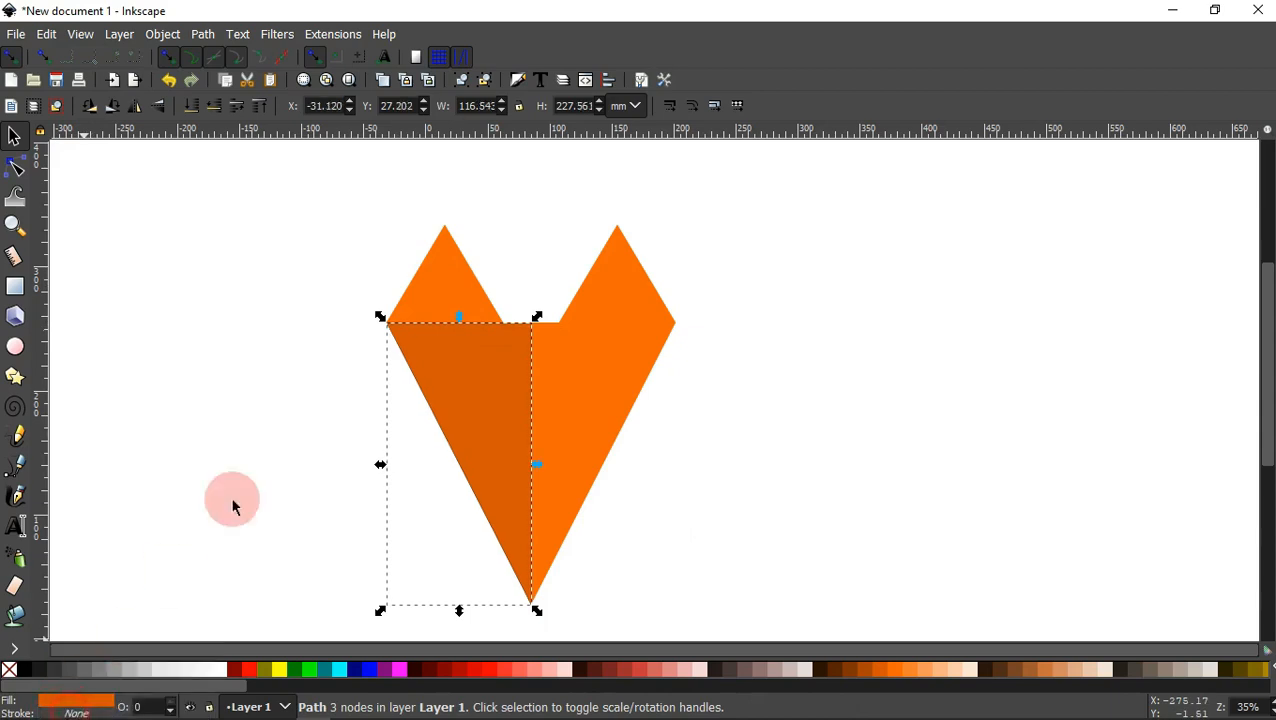
Fill the left ear with the same darker orange, #D45500
left_click(453, 299)
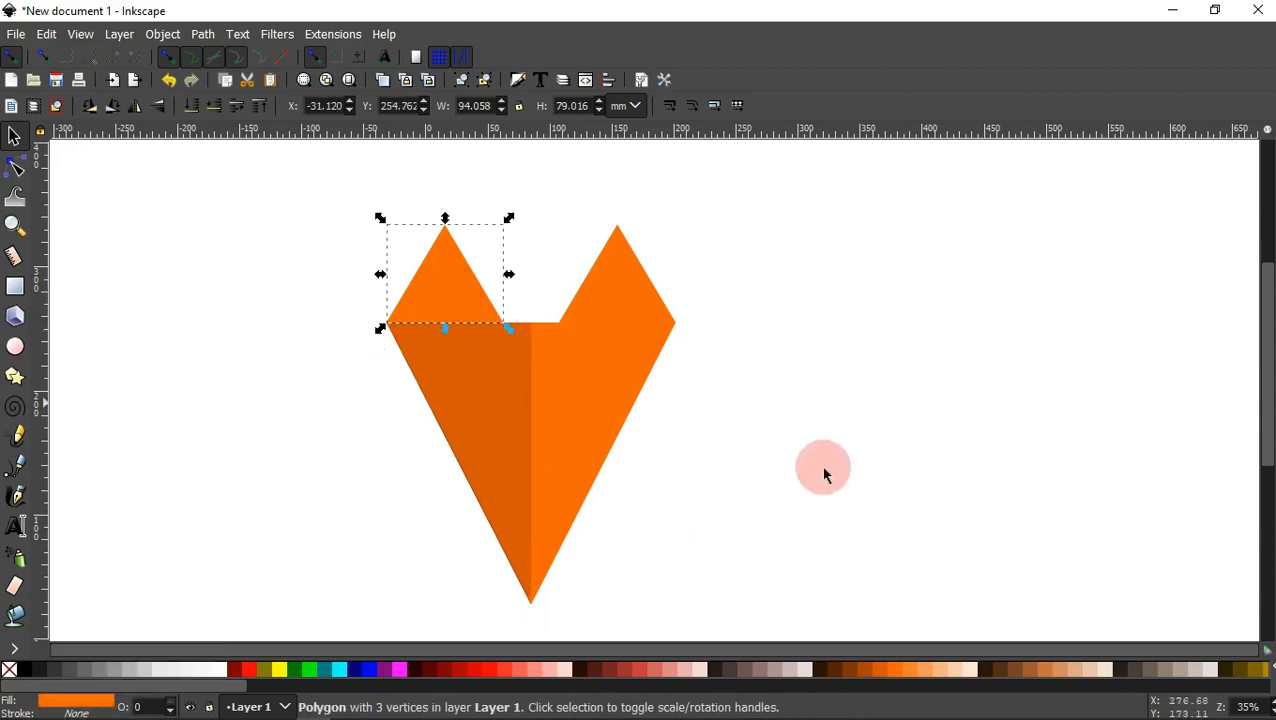
left_click(878, 673)
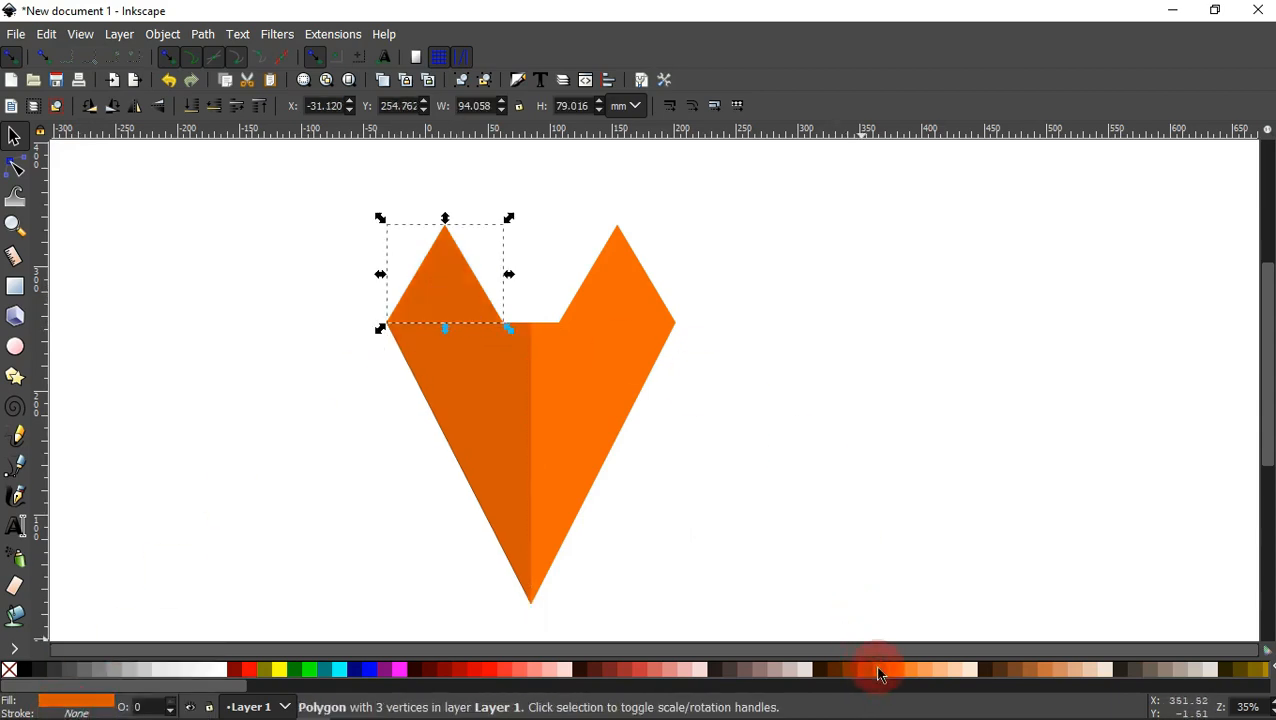
left_click(760, 513)
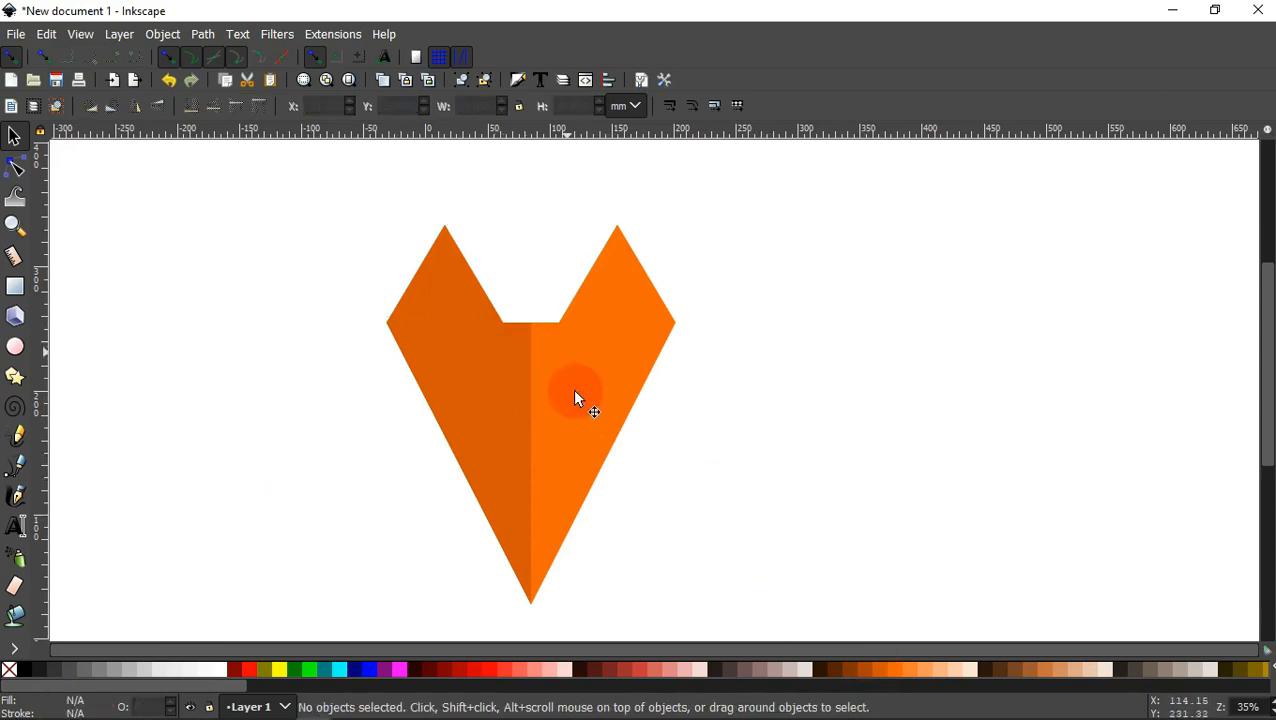
Draw a closed triangular nose path about 20 mm wide over the bottom tip of the head
mouse_move(570, 465)
left_mouse_down()
mouse_move(464, 396)
mouse_move(305, 393)
mouse_move(290, 421)
mouse_move(487, 396)
left_mouse_up()
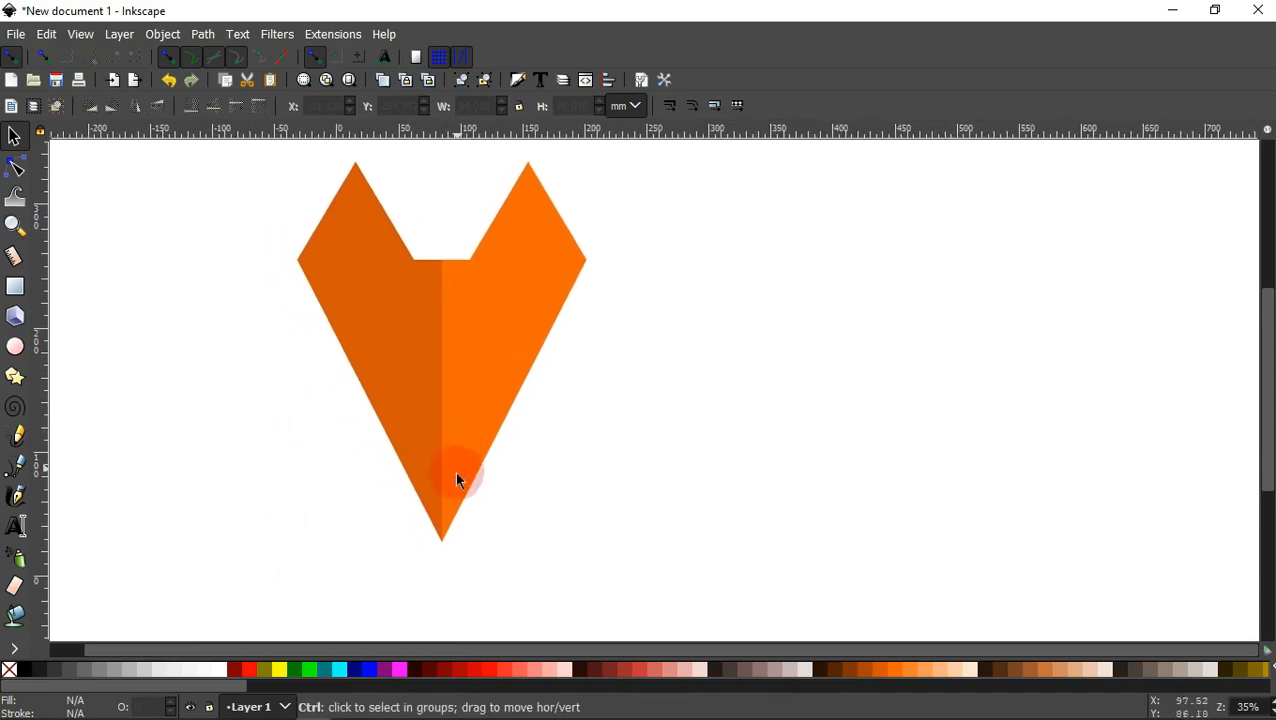
scroll(453, 497, "up", 2, "ctrl")
scroll(451, 485, "up", 1, "ctrl")
left_click(133, 430)
left_click(18, 467)
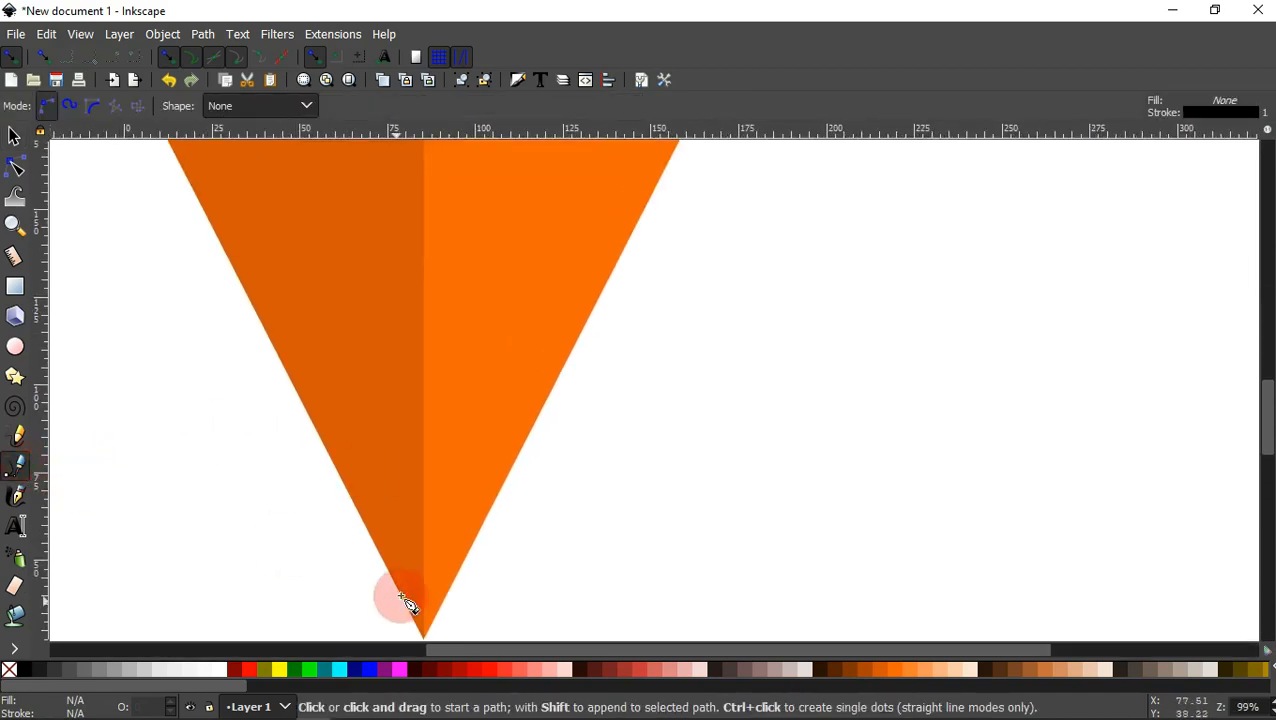
scroll(427, 570, "up", 2, "ctrl")
left_click_drag(427, 570, 436, 452)
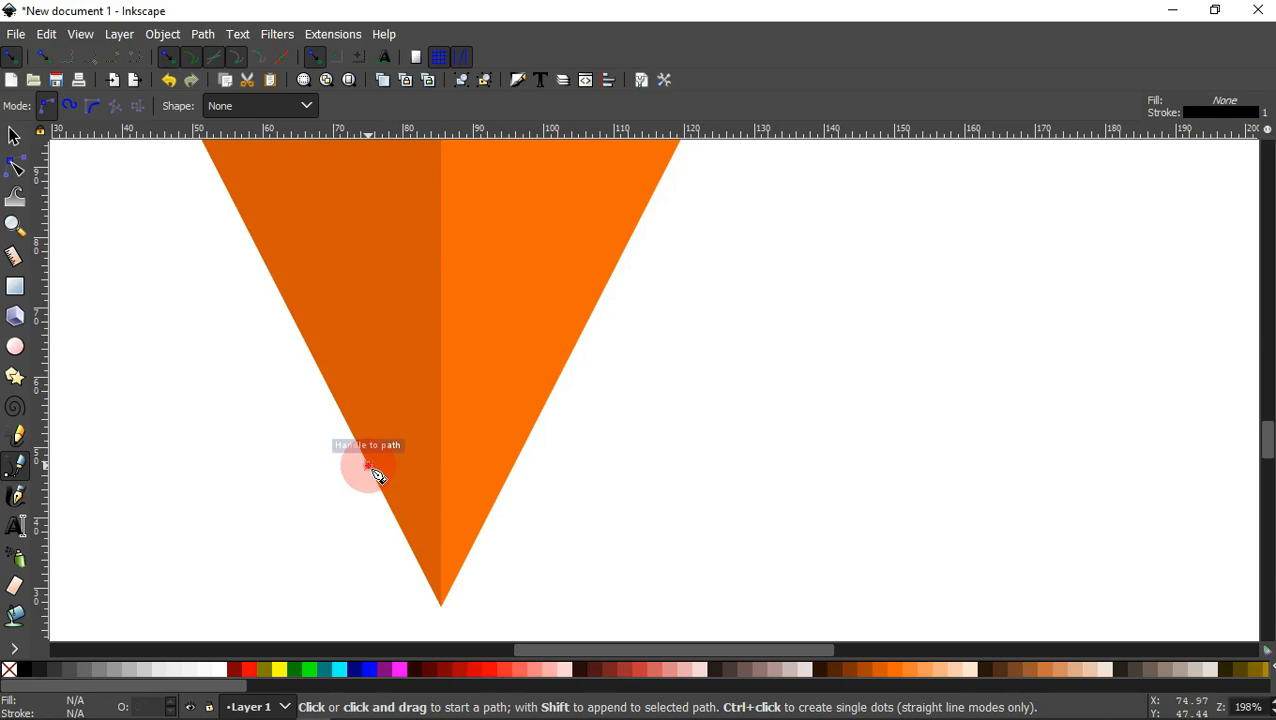
left_click(369, 466)
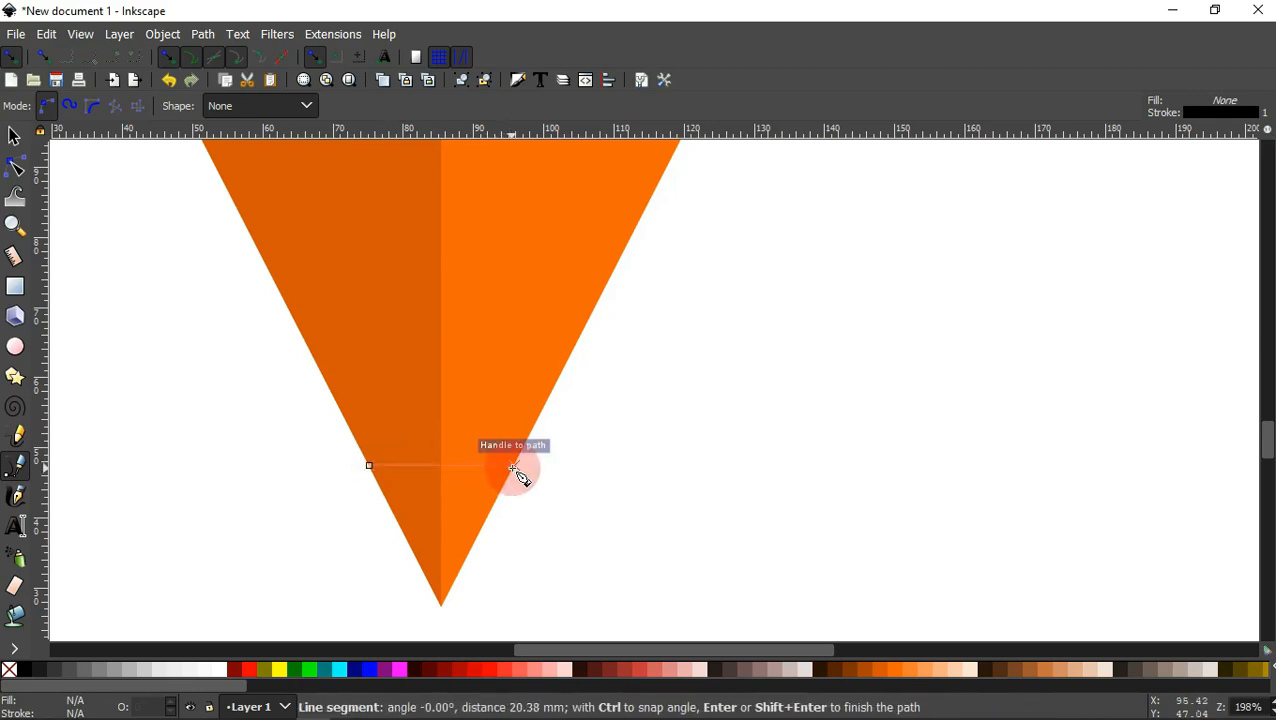
left_click(512, 466)
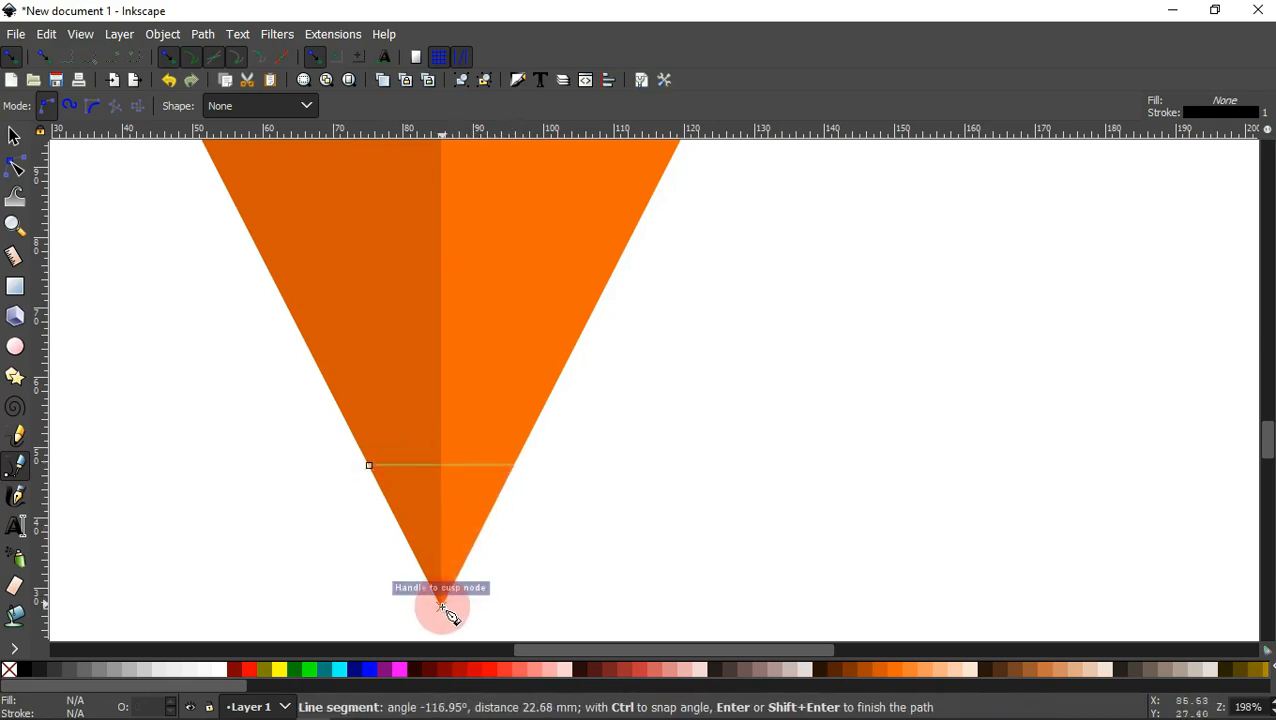
left_click(442, 608)
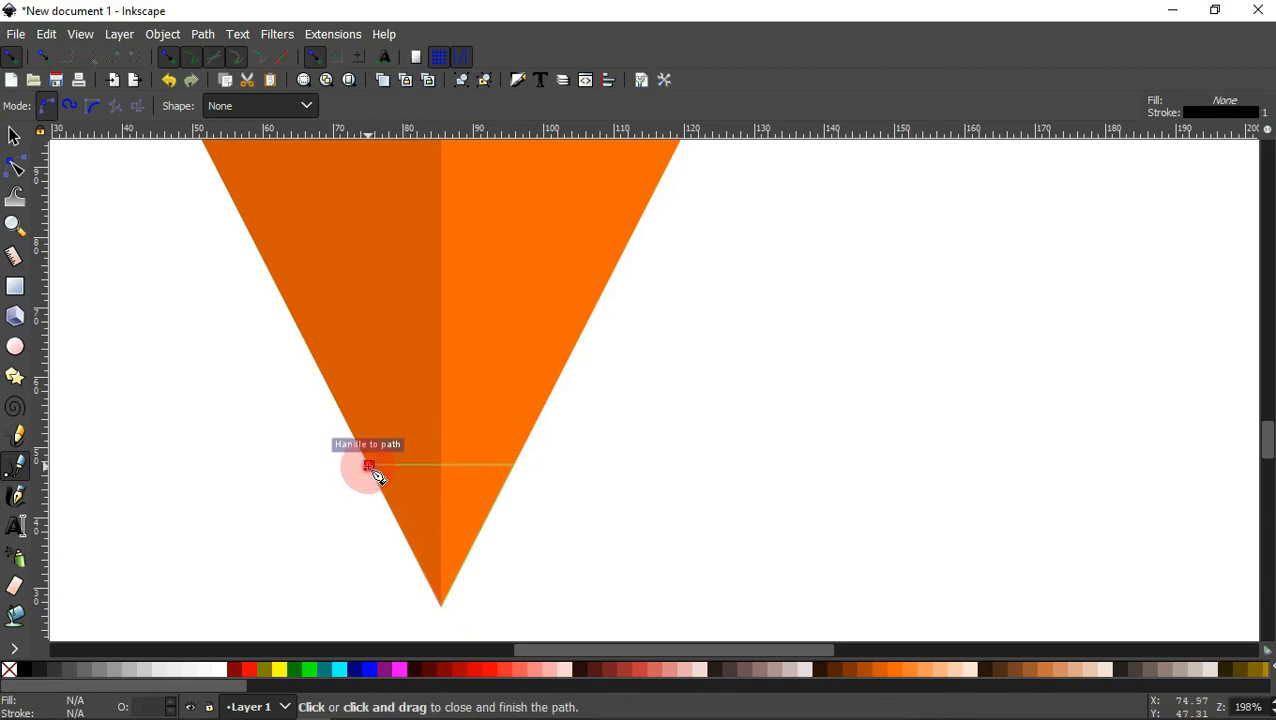
left_click(369, 467)
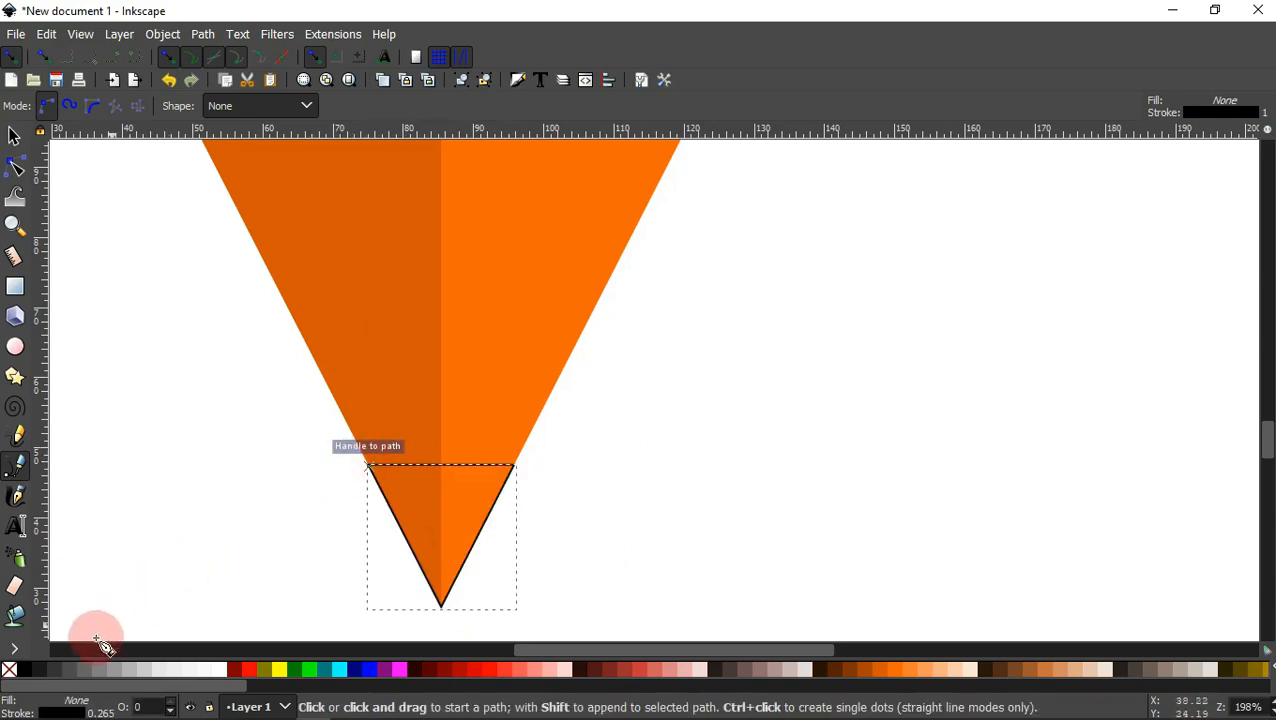
Fill the nose triangle with dark grey and remove its stroke
left_click(83, 675)
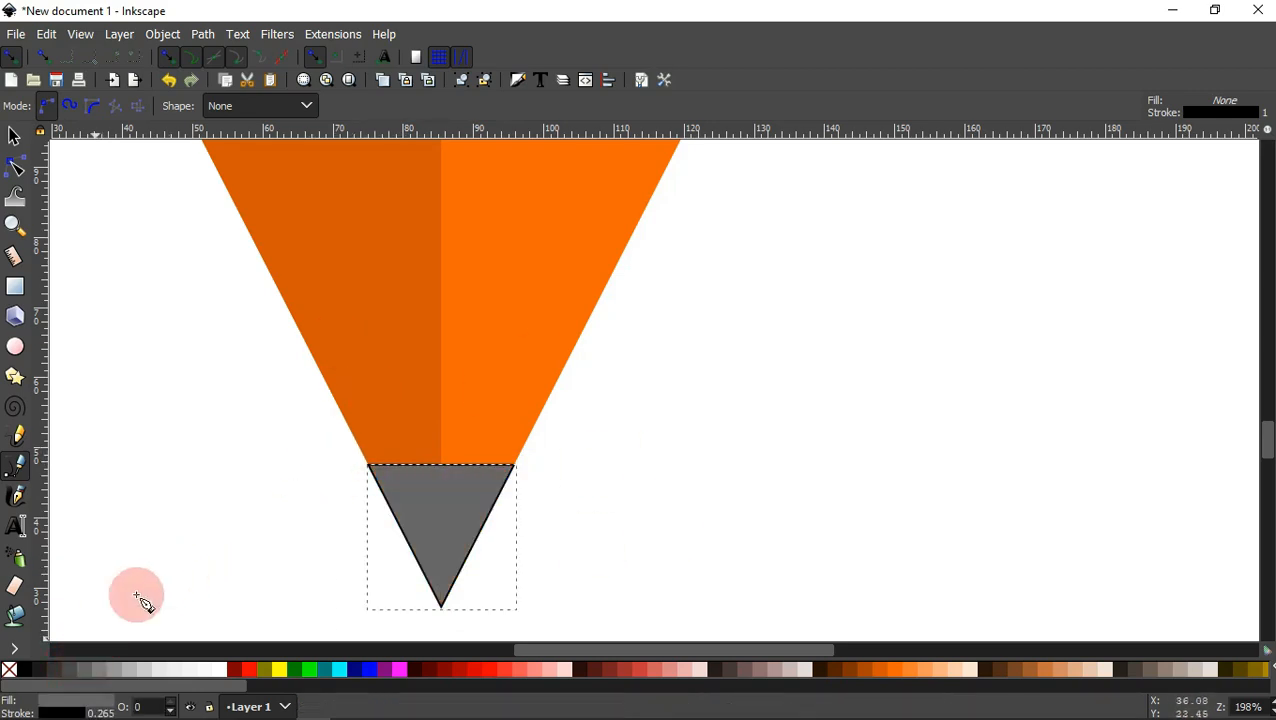
right_click(84, 711)
left_click(84, 708)
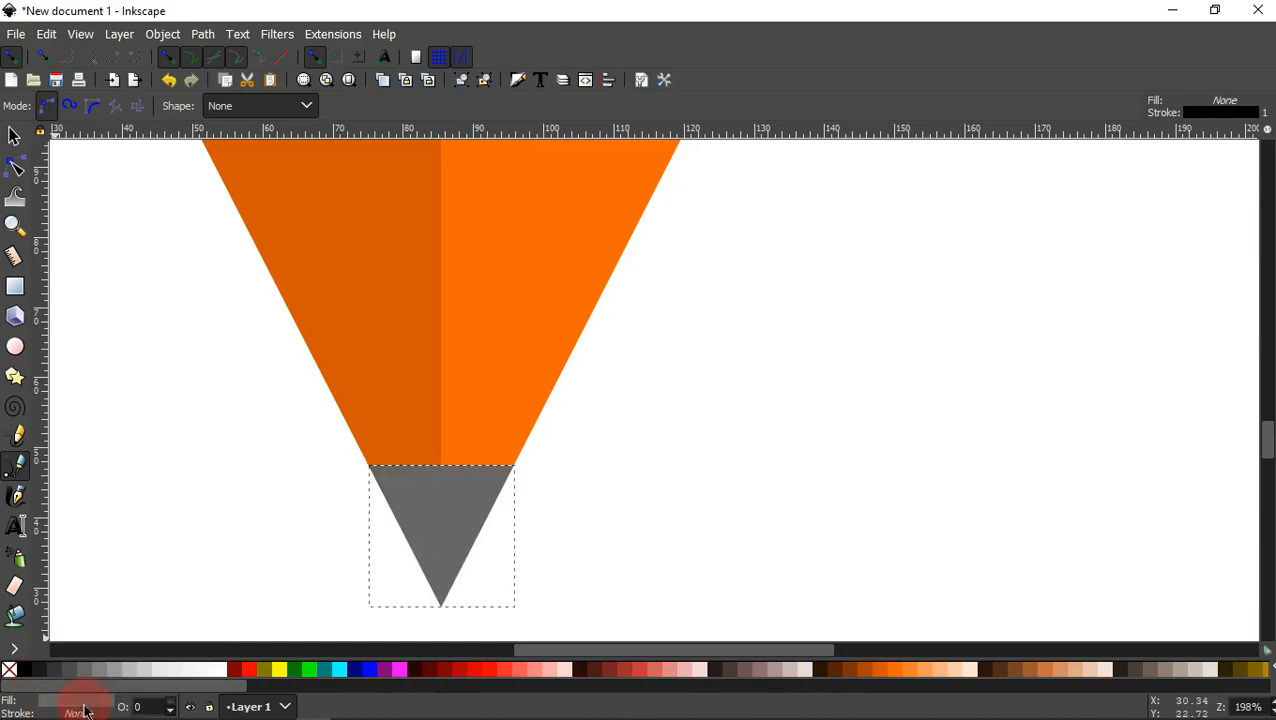
Draw a closed triangular path about 10 mm wide over the left half of the nose with the Bezier tool
left_click(15, 137)
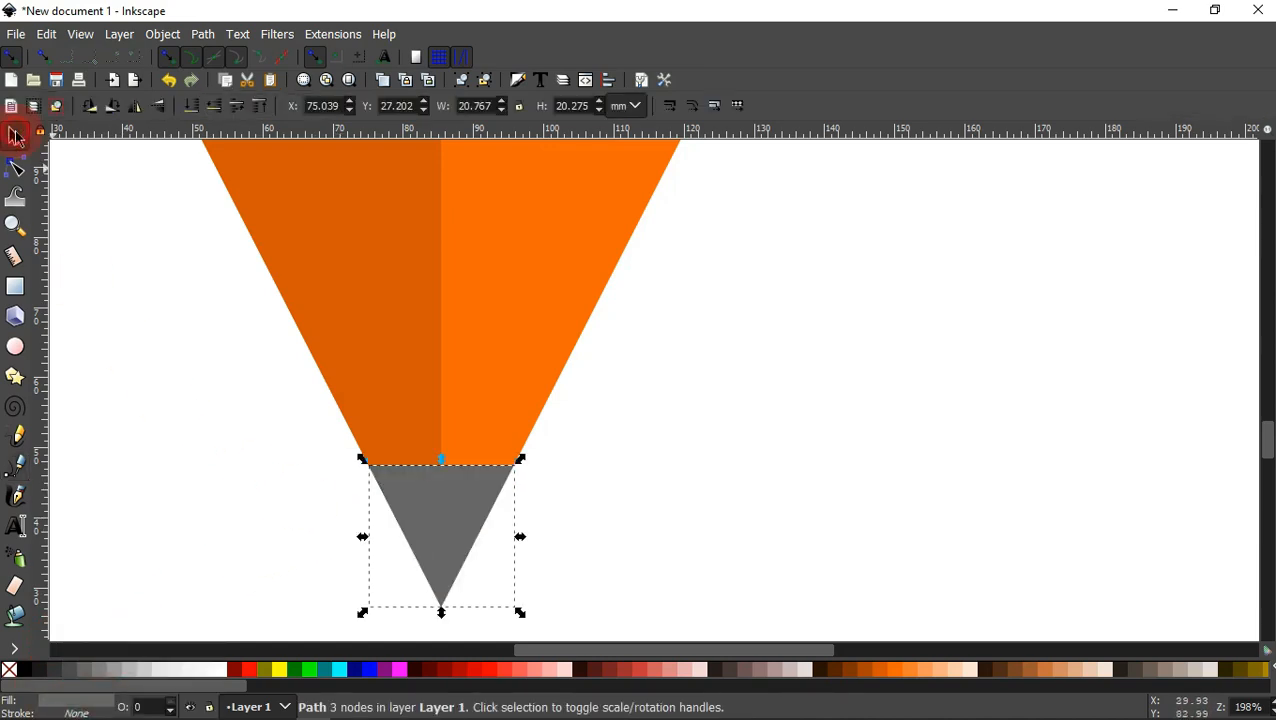
left_click(193, 484)
left_click(15, 465)
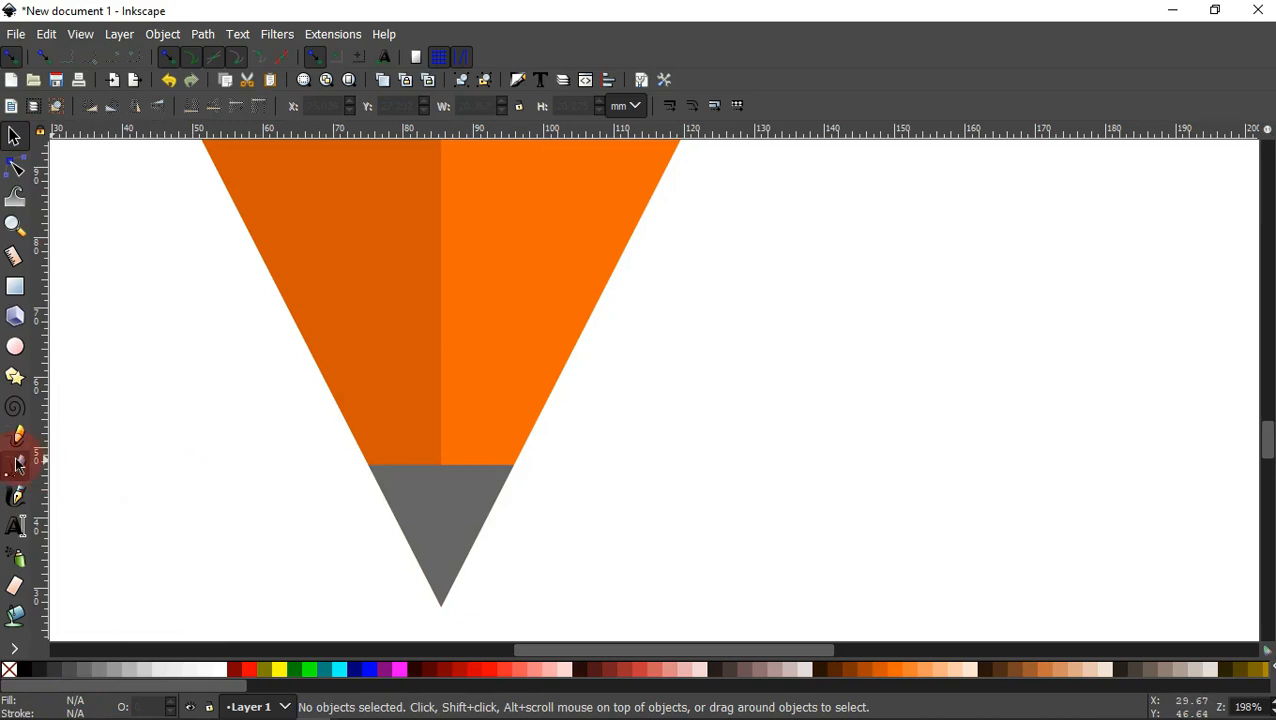
left_click(440, 599)
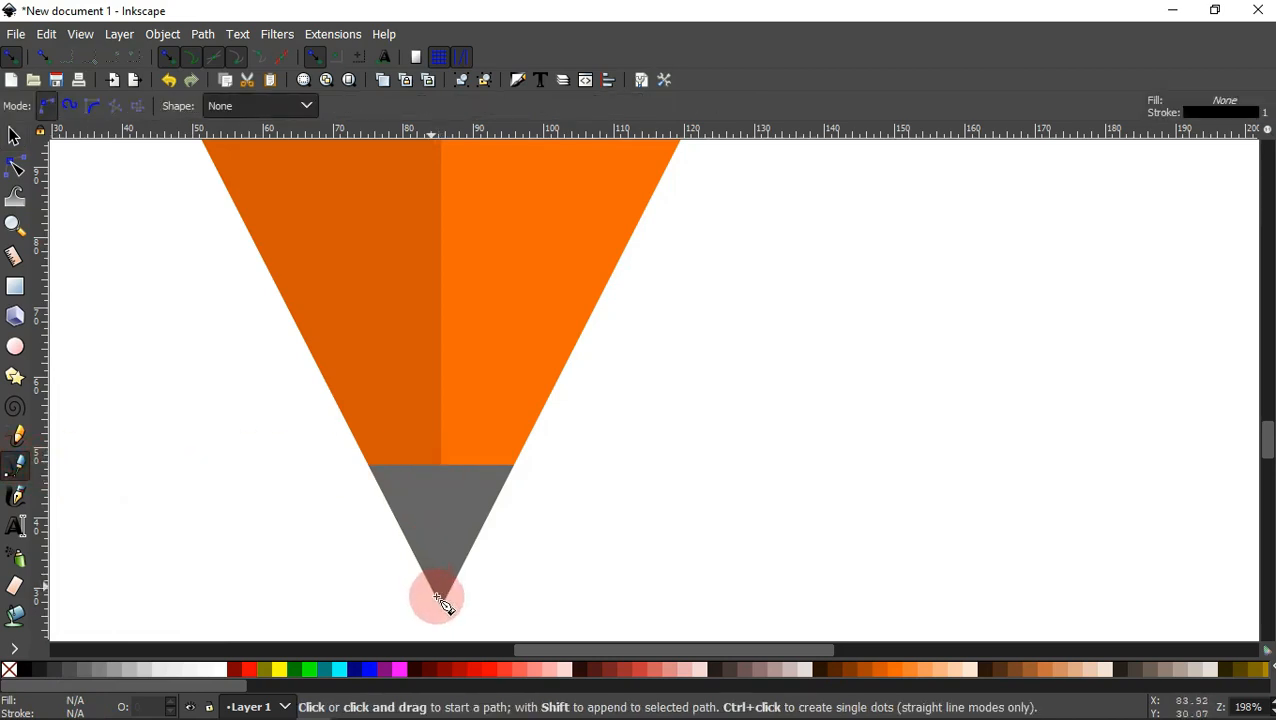
left_click(443, 469)
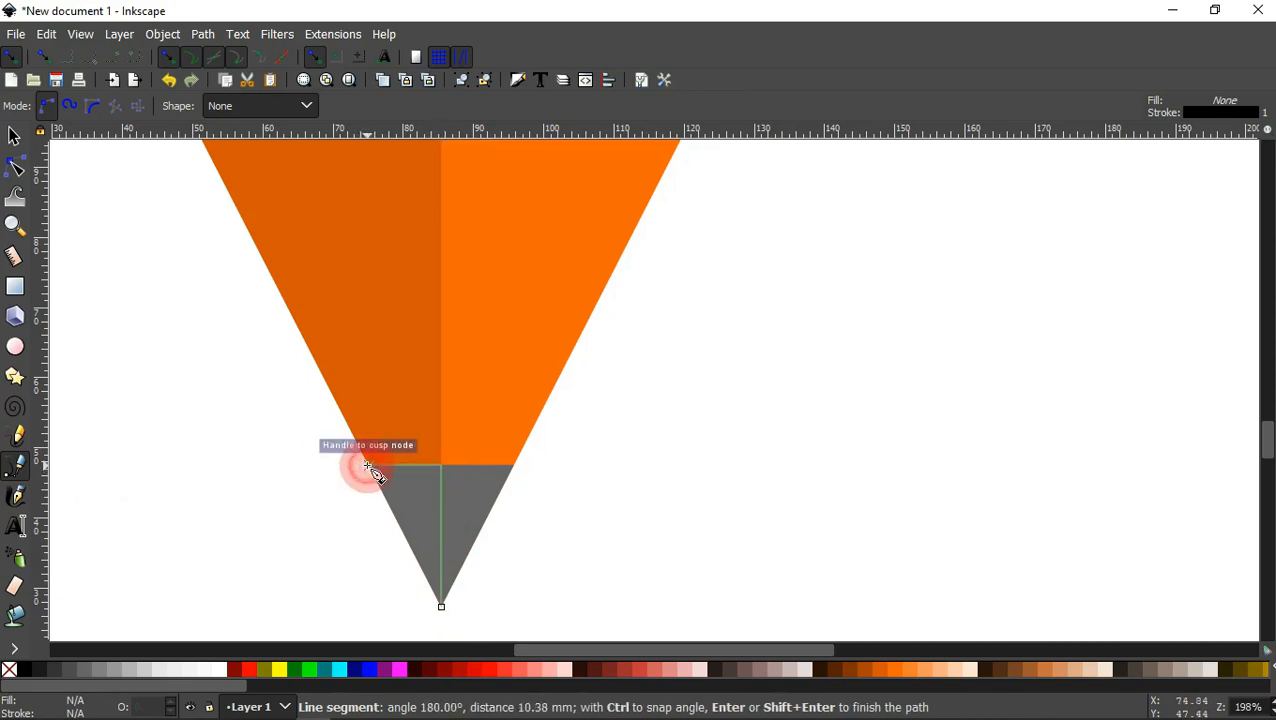
left_click(369, 467)
left_click(442, 607)
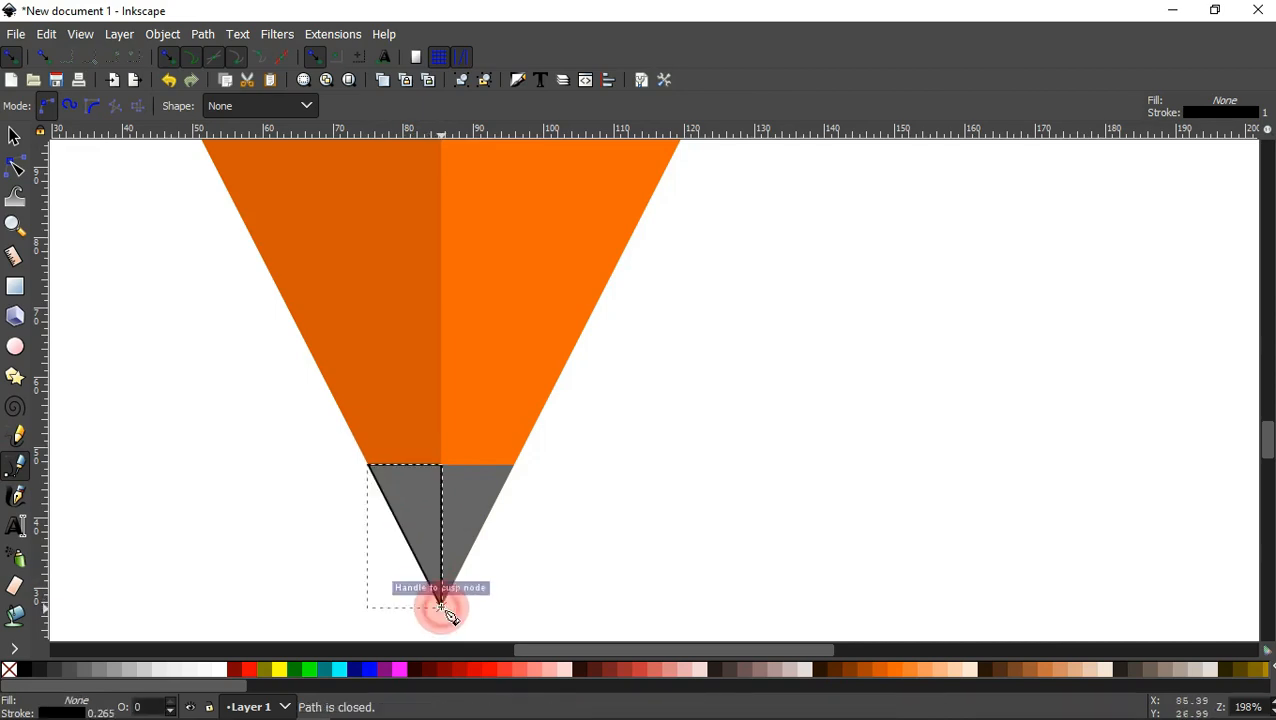
Fill the left nose half with a darker grey than the rest of the nose and remove its stroke
left_click(67, 670)
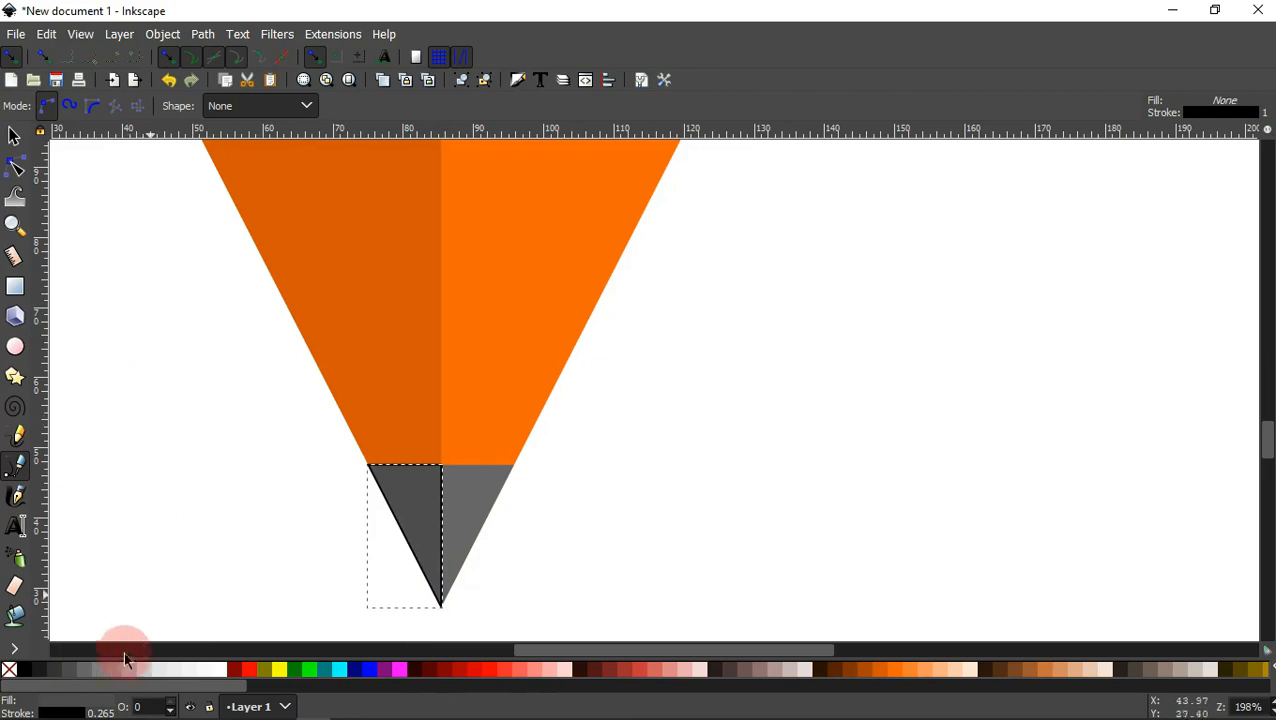
right_click(110, 711)
left_click(126, 703)
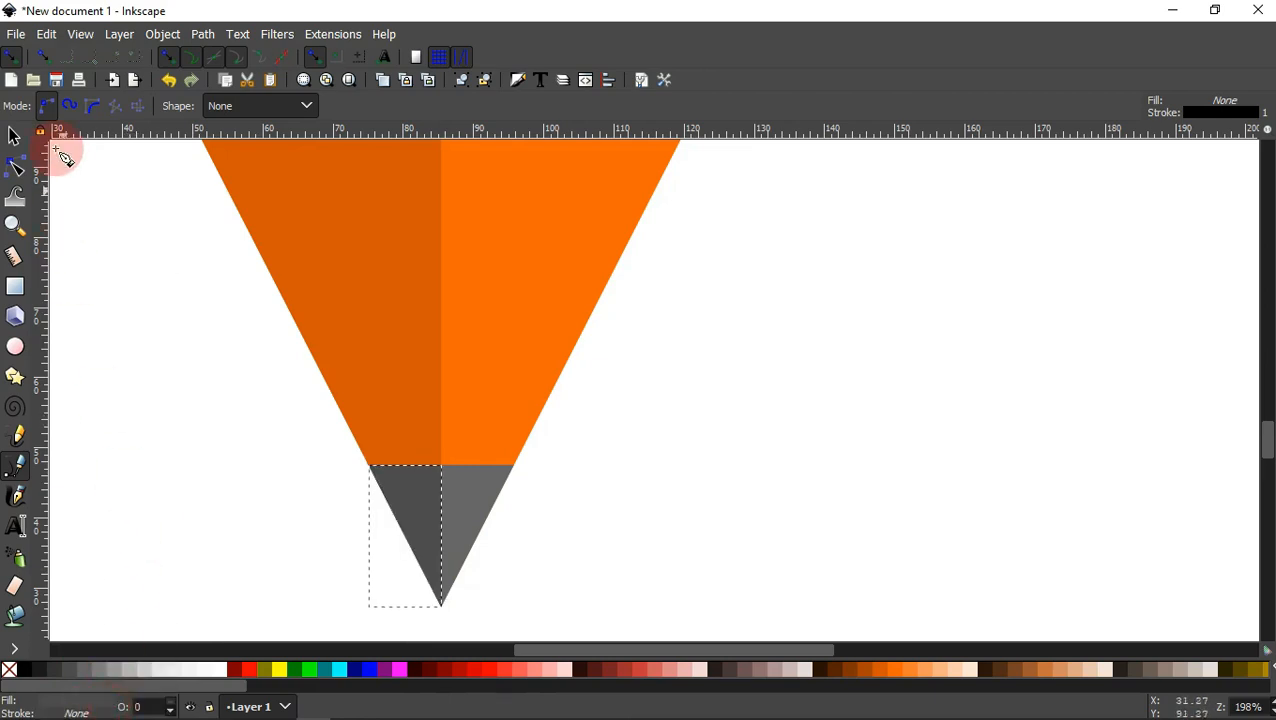
left_click(12, 137)
left_click(157, 450)
Nudge both ears slightly down together to close the thin gap between them and the head
scroll(441, 493, "down", 4, "ctrl")
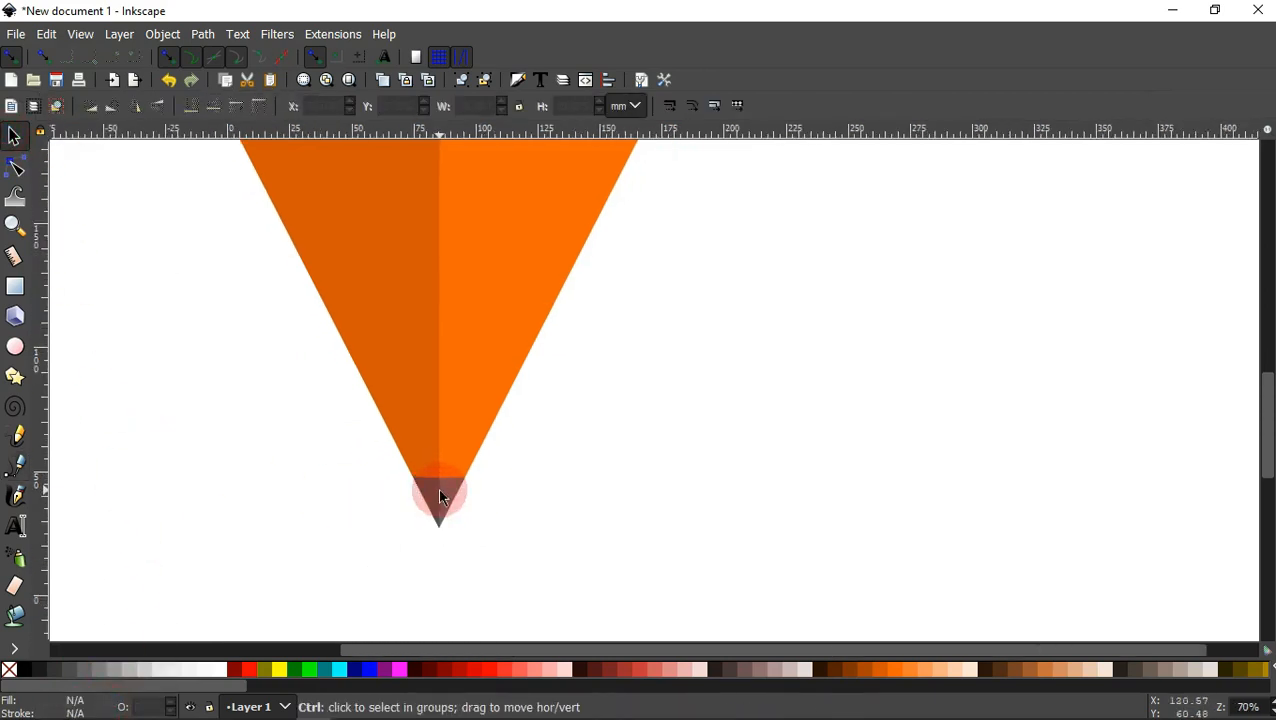
scroll(393, 612, "up", 3)
scroll(530, 487, "up", 2, "ctrl")
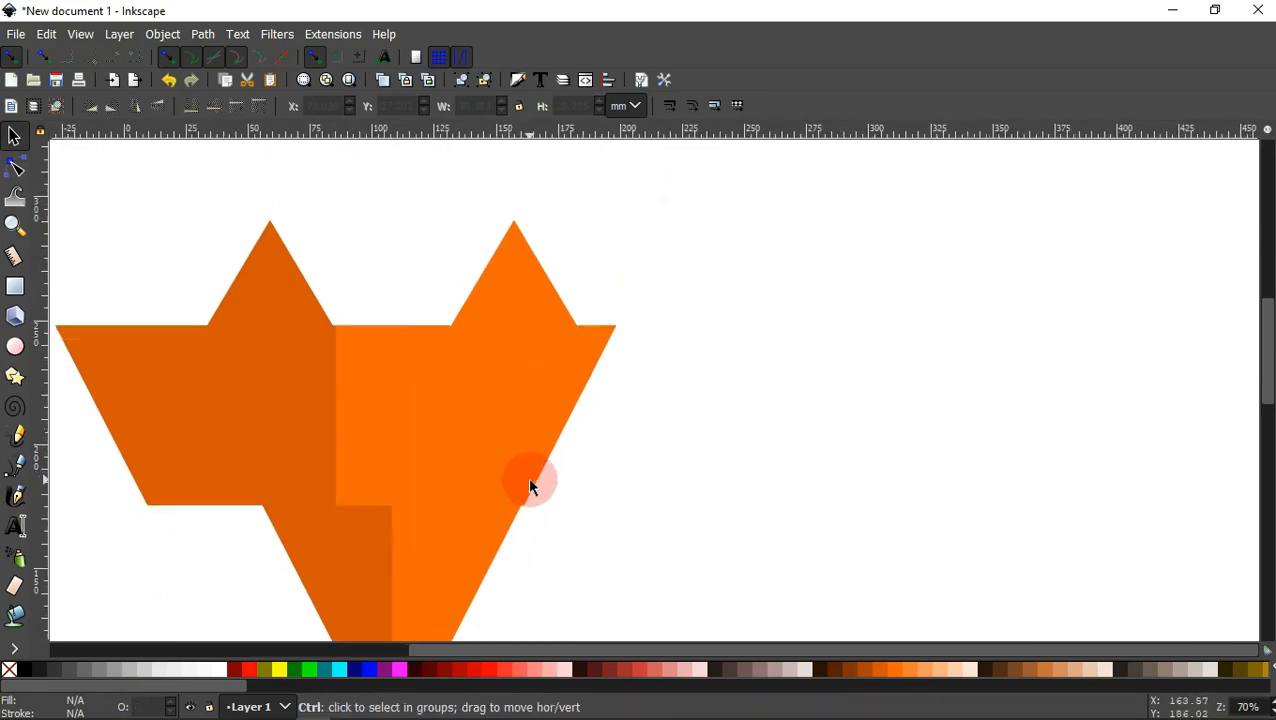
left_click_drag(481, 440, 738, 550)
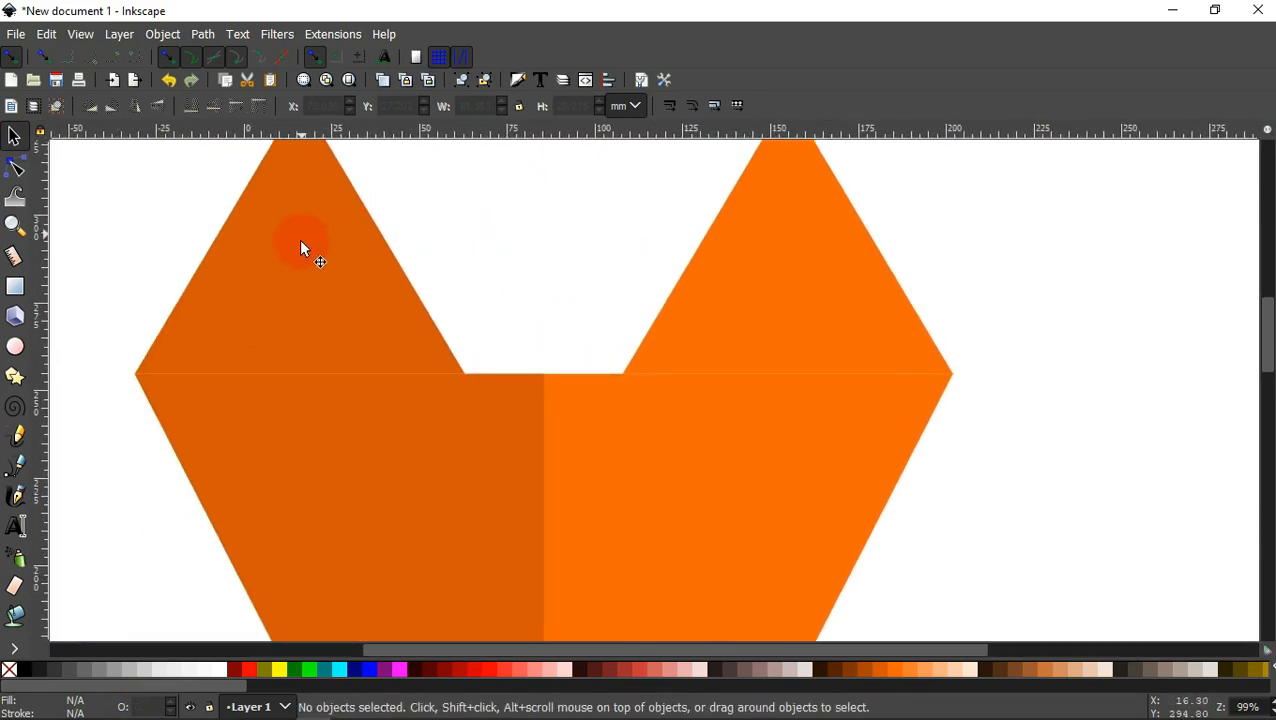
left_click(321, 274)
left_click(727, 272, "shift")
key("Down")
left_click(603, 275)
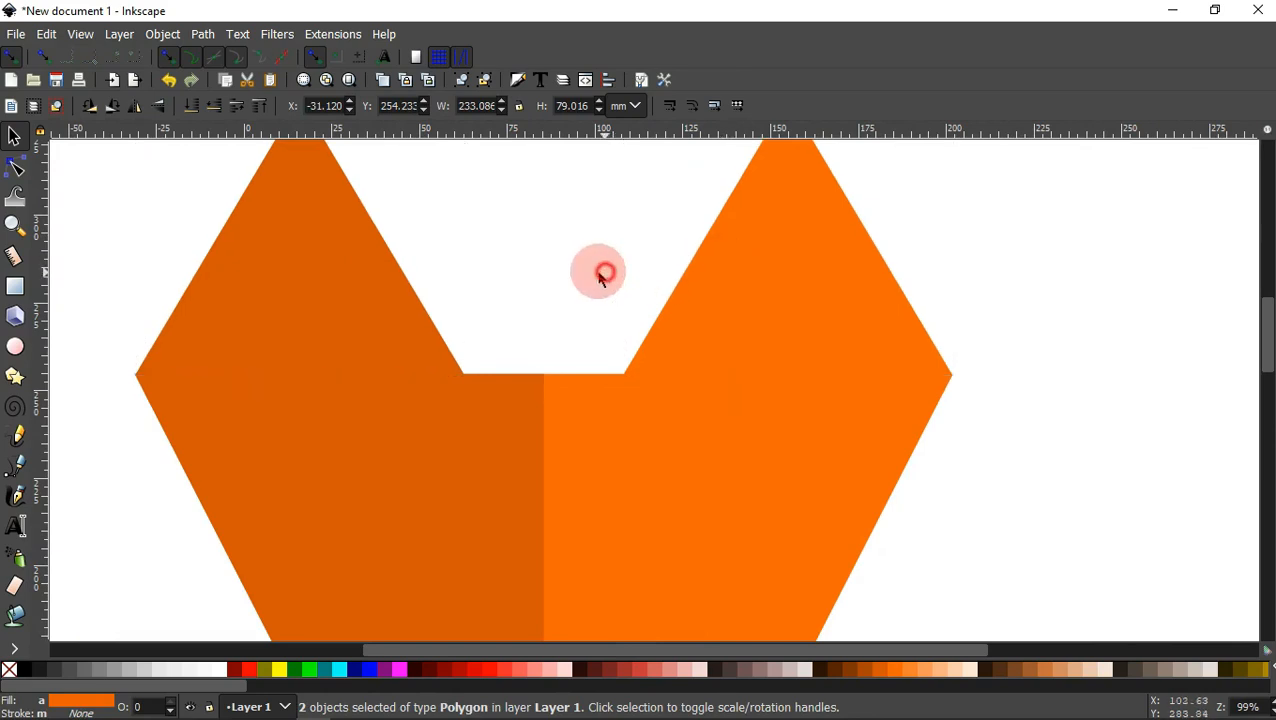
Duplicate the right ear triangle in place and fill the copy with white
left_click(736, 307)
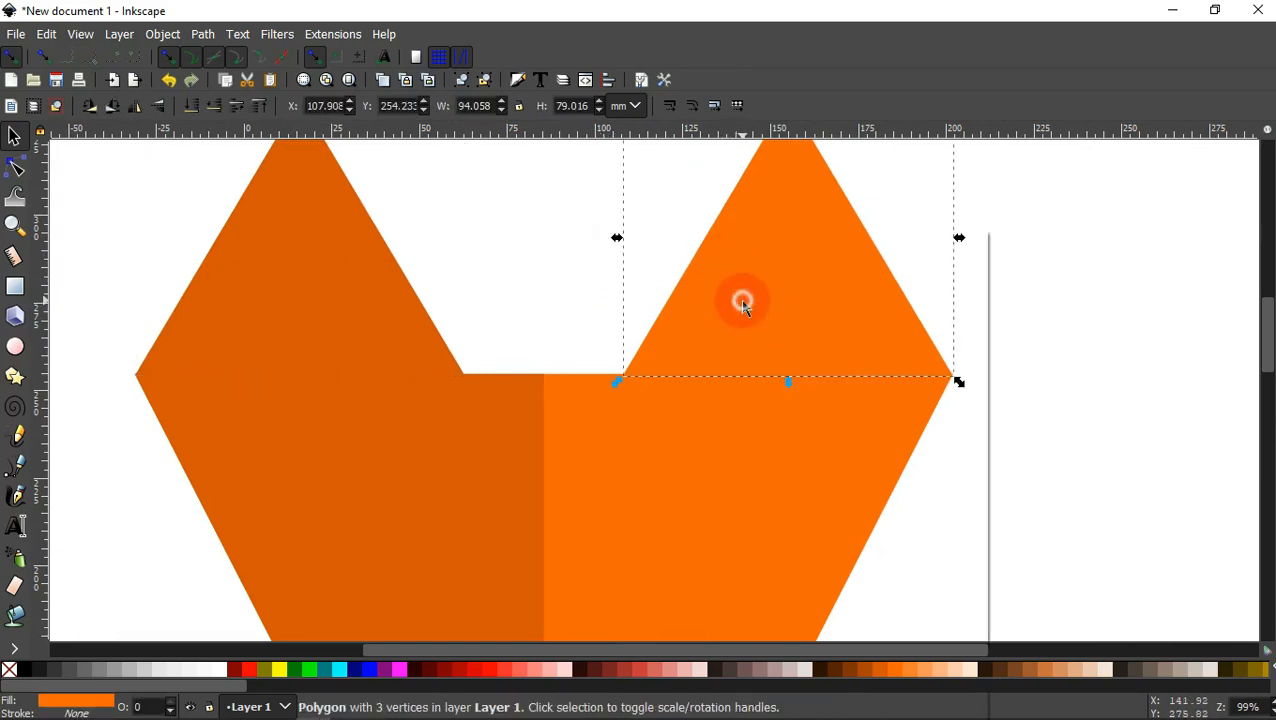
right_click(740, 305)
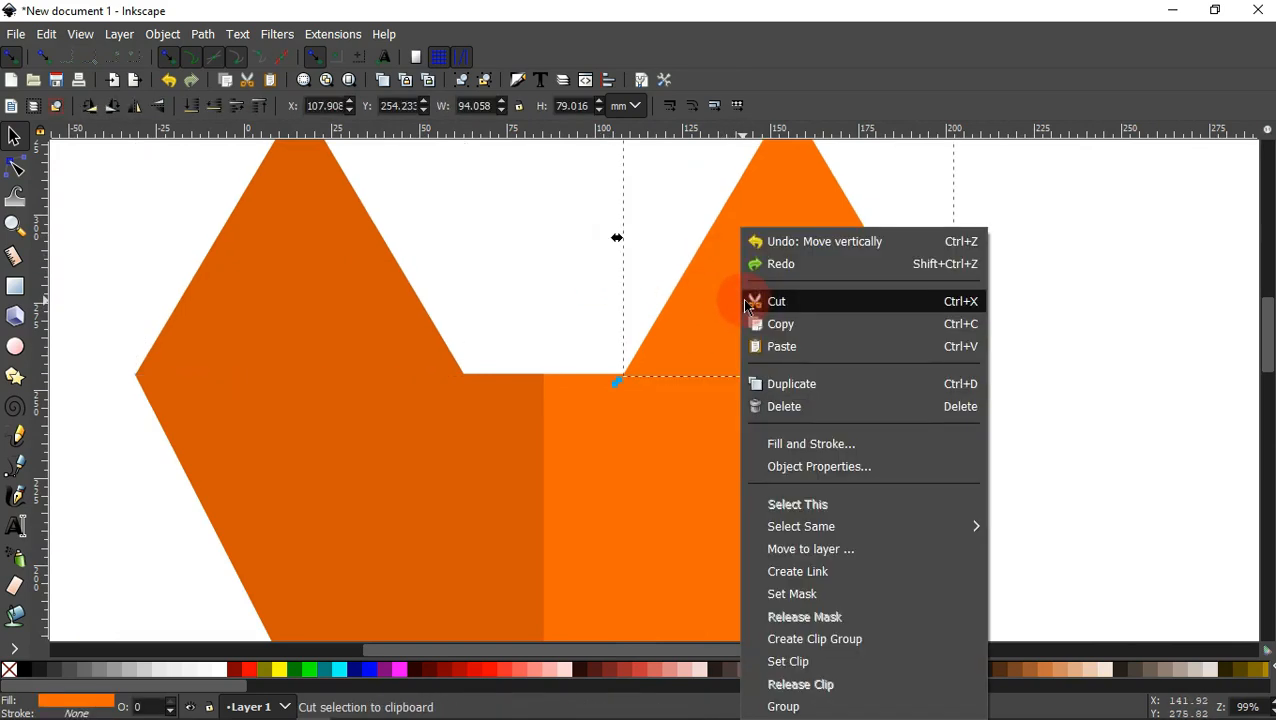
left_click(791, 386)
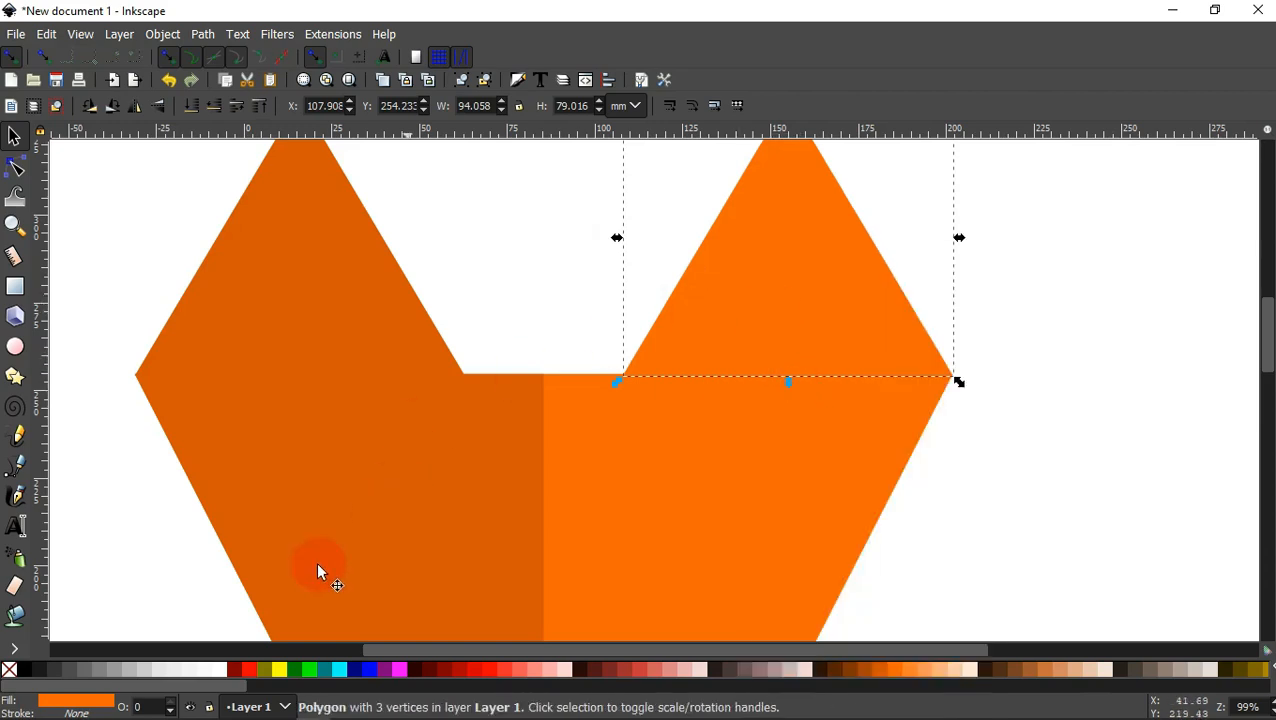
left_click(215, 672)
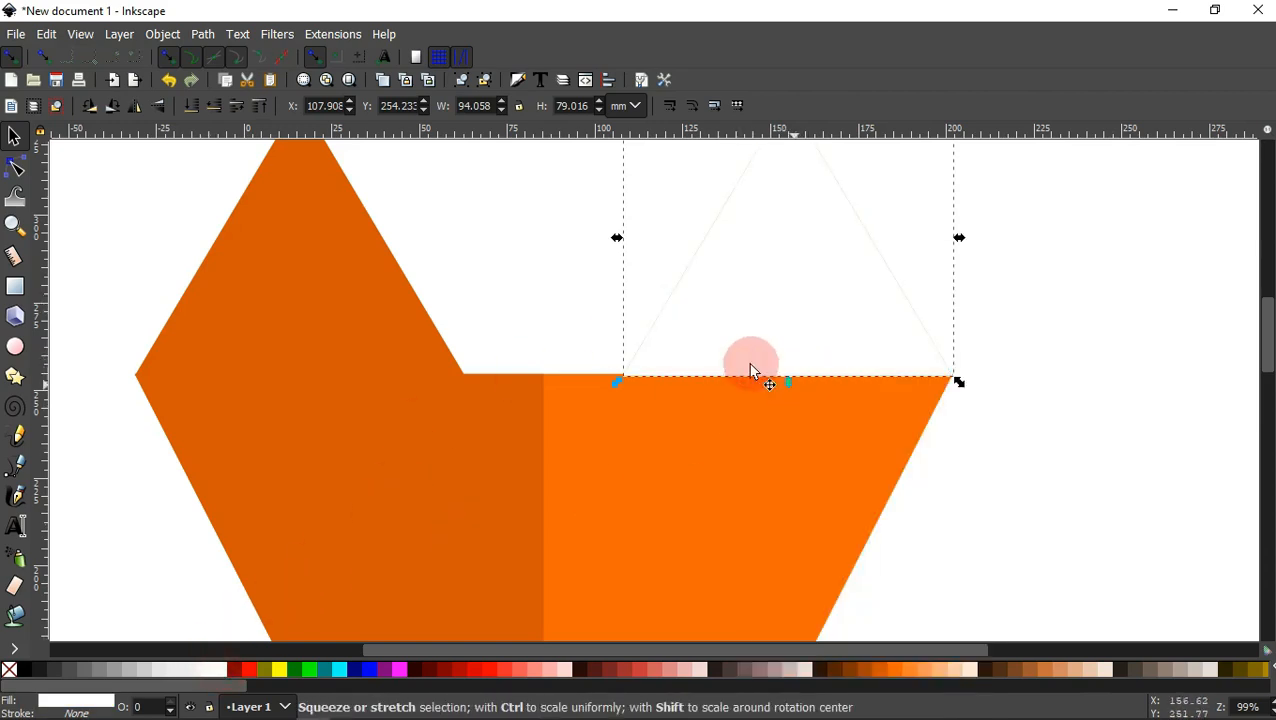
Turn off snapping to paths and path intersections, and shrink the white triangle about its centre to about 65 mm wide inside the right ear
key("ctrl+shift+p")
left_click_drag(233, 200, 193, 52)
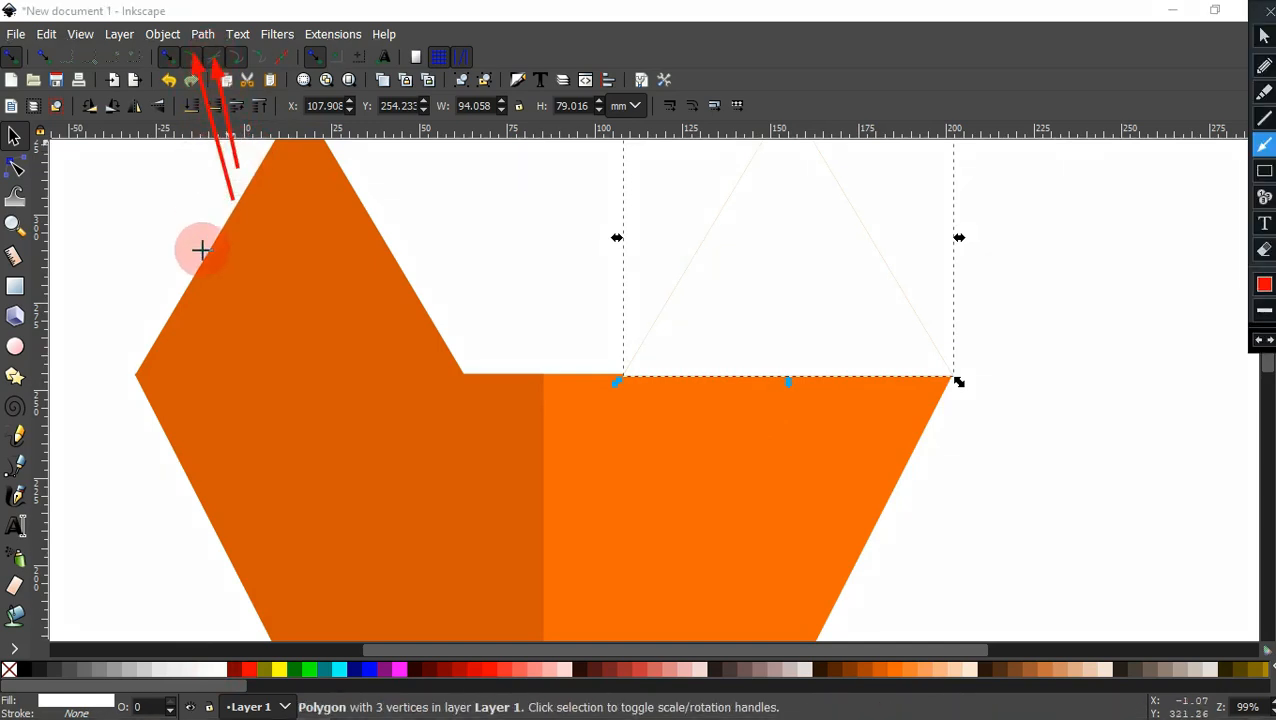
key("ctrl+shift+p")
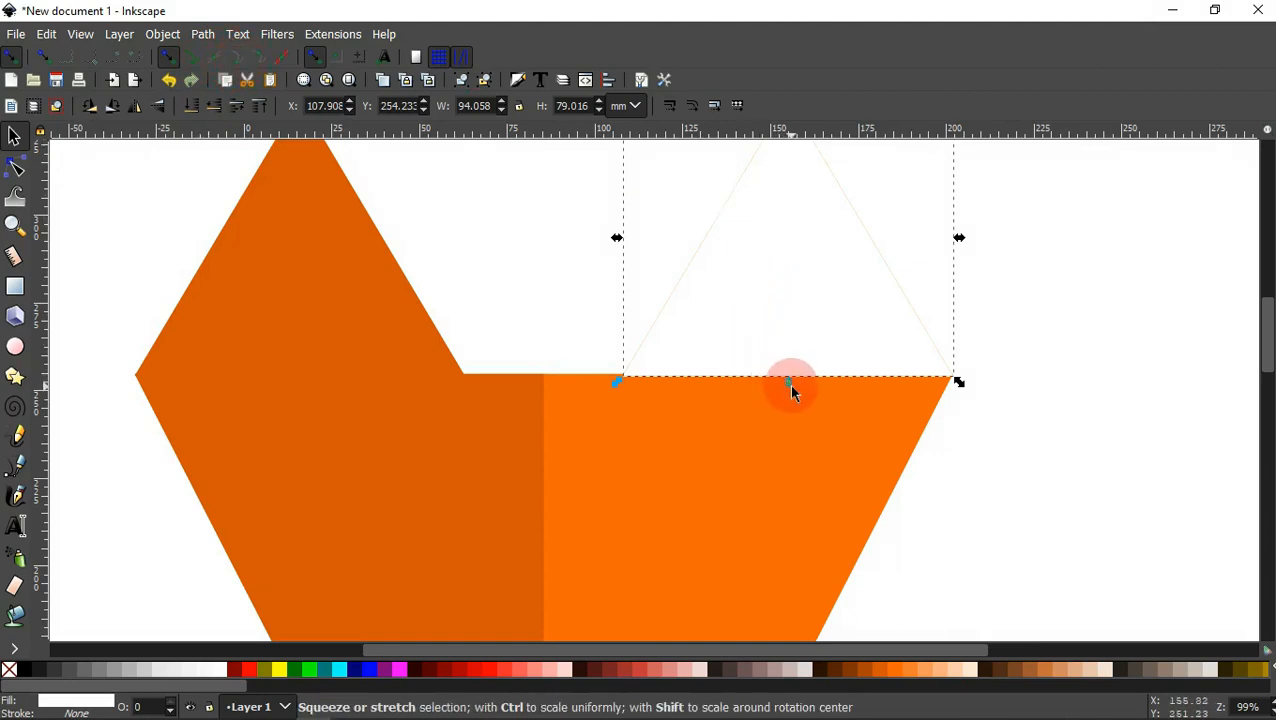
left_click_drag(789, 388, 788, 350)
Duplicate the white inner-ear triangle and move the copy horizontally into the centre of the left ear
right_click(790, 328)
left_click(836, 386)
left_click_drag(783, 297, 287, 310)
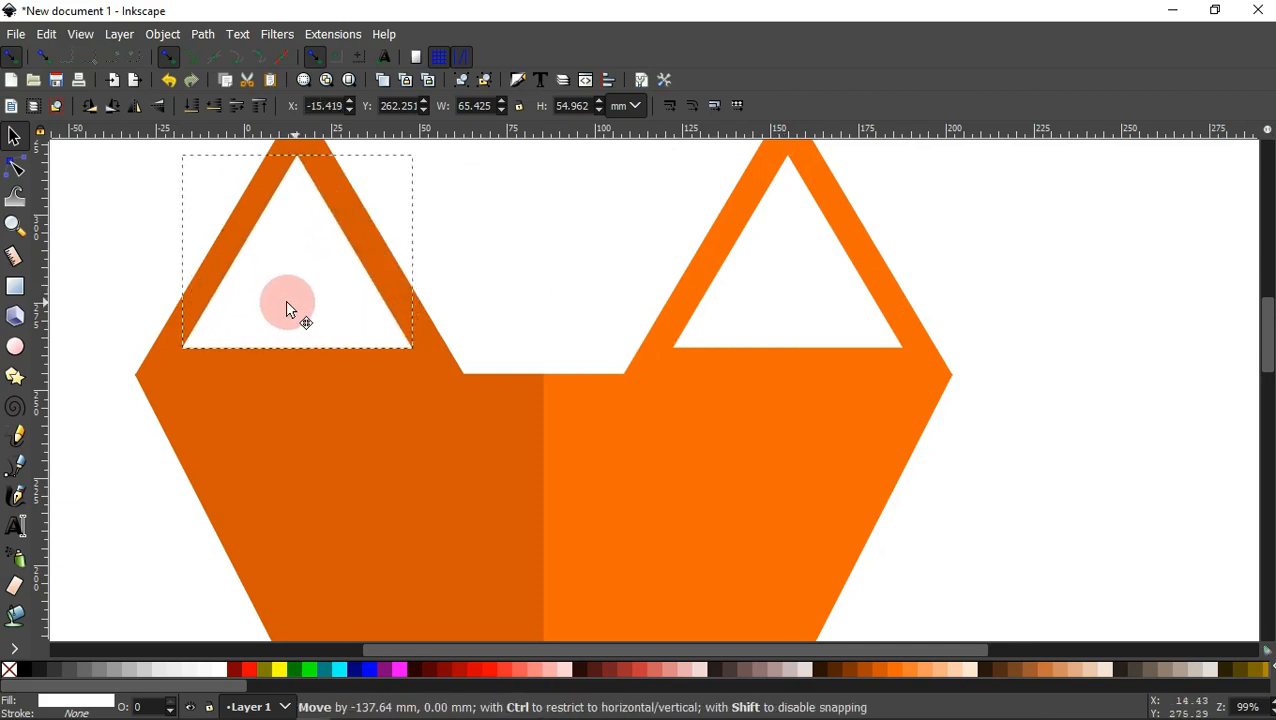
left_click(562, 285)
Enlarge both nose halves together to about 31 mm wide and align them to the head's bottom tip with path snapping re-enabled
scroll(631, 317, "down", 4)
key("space")
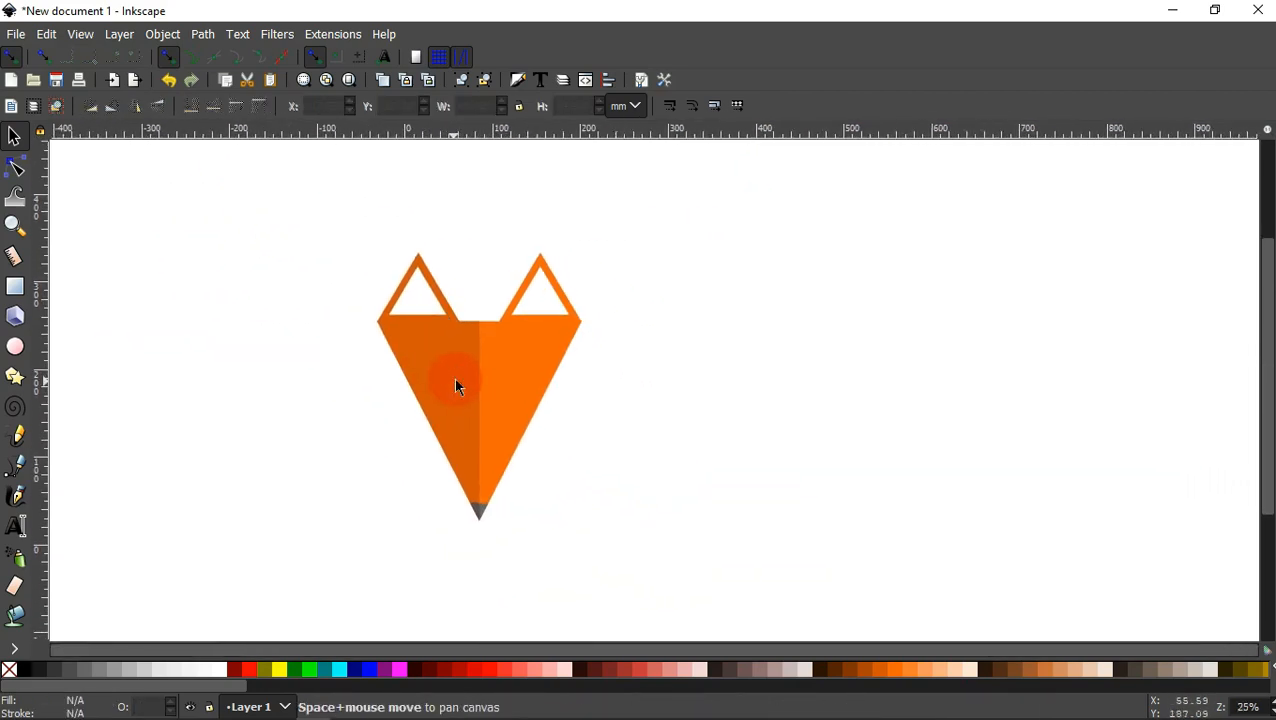
scroll(498, 528, "up", 6)
scroll(488, 528, "left", 4)
scroll(488, 528, "up", 2)
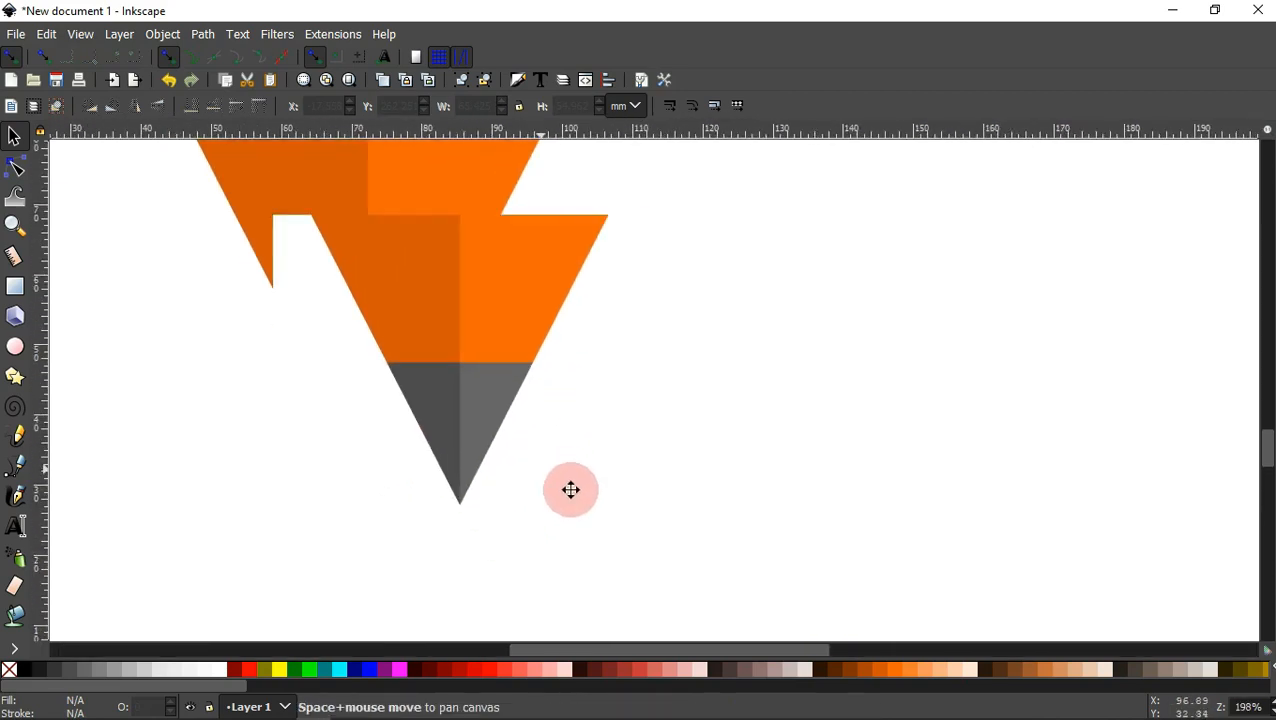
left_click(471, 436)
left_click(519, 433, "shift")
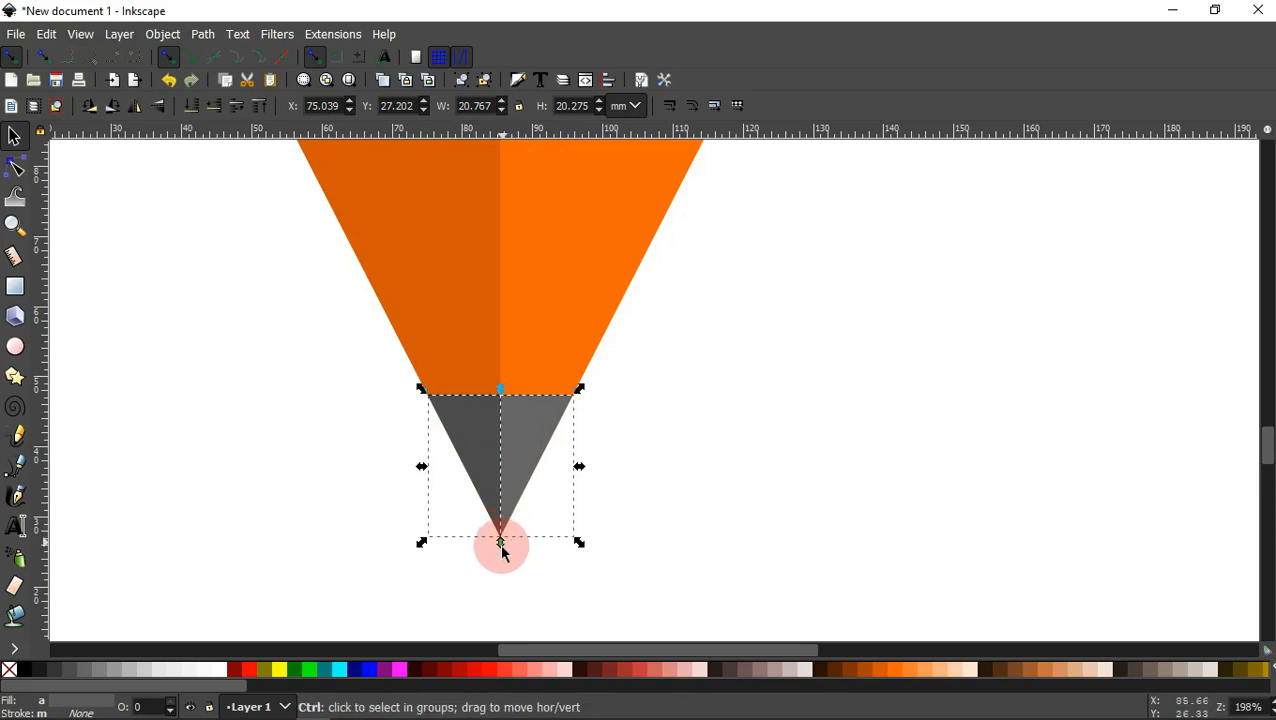
left_click_drag(500, 545, 501, 505)
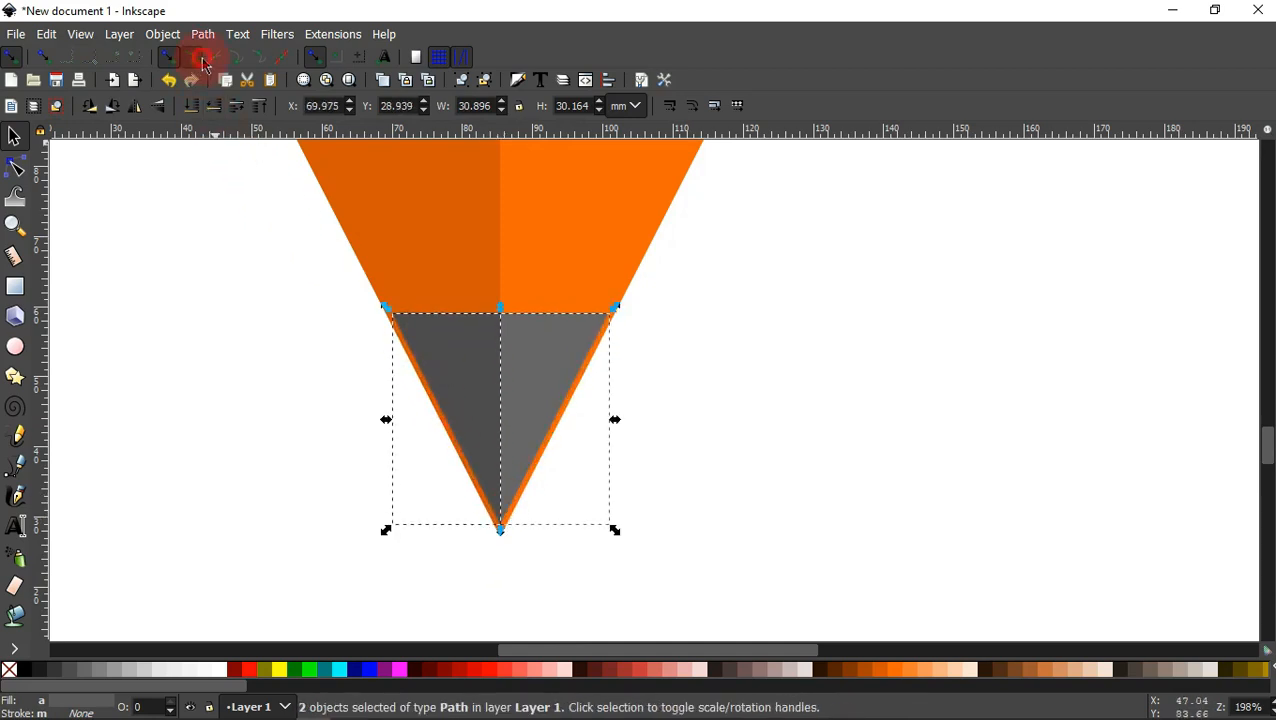
left_click(495, 543)
left_click_drag(495, 490, 499, 519)
left_click(763, 462)
Enlarge both nose halves further and realign their lower point with the head's bottom tip
scroll(565, 430, "down", 3)
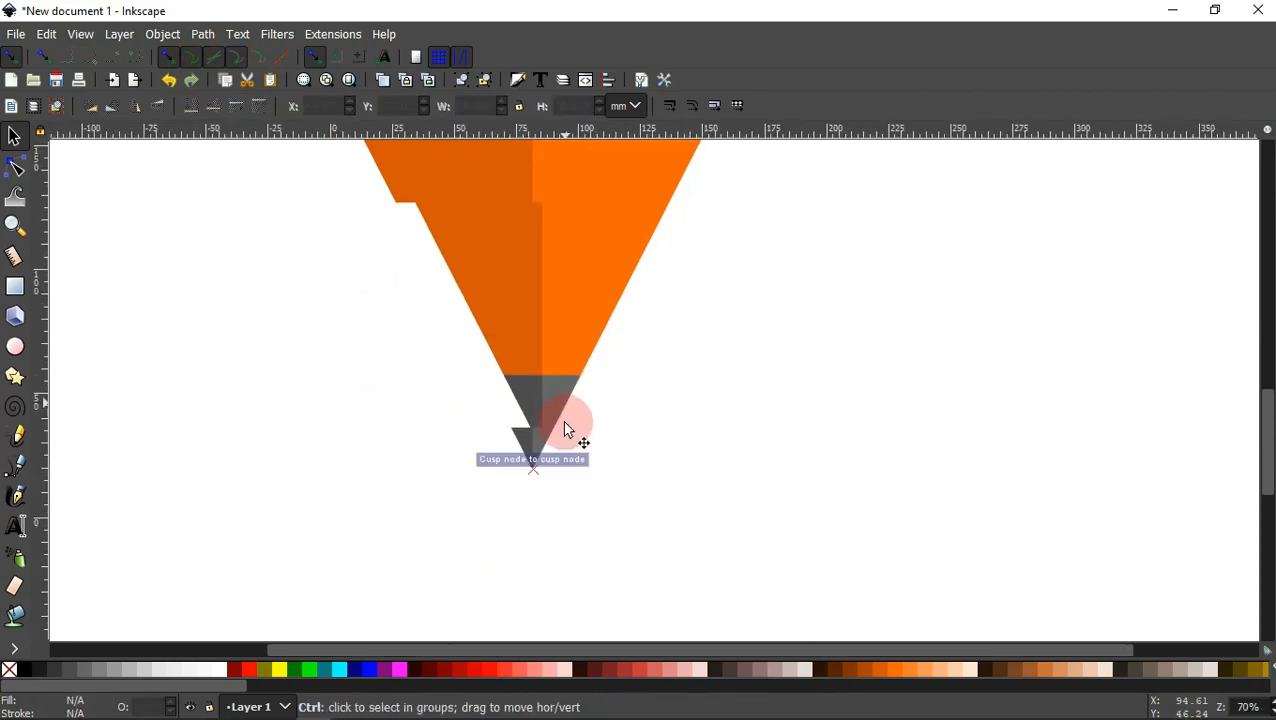
scroll(527, 533, "up", 3)
scroll(495, 570, "down", 3)
scroll(498, 540, "up", 1)
scroll(517, 490, "down", 1)
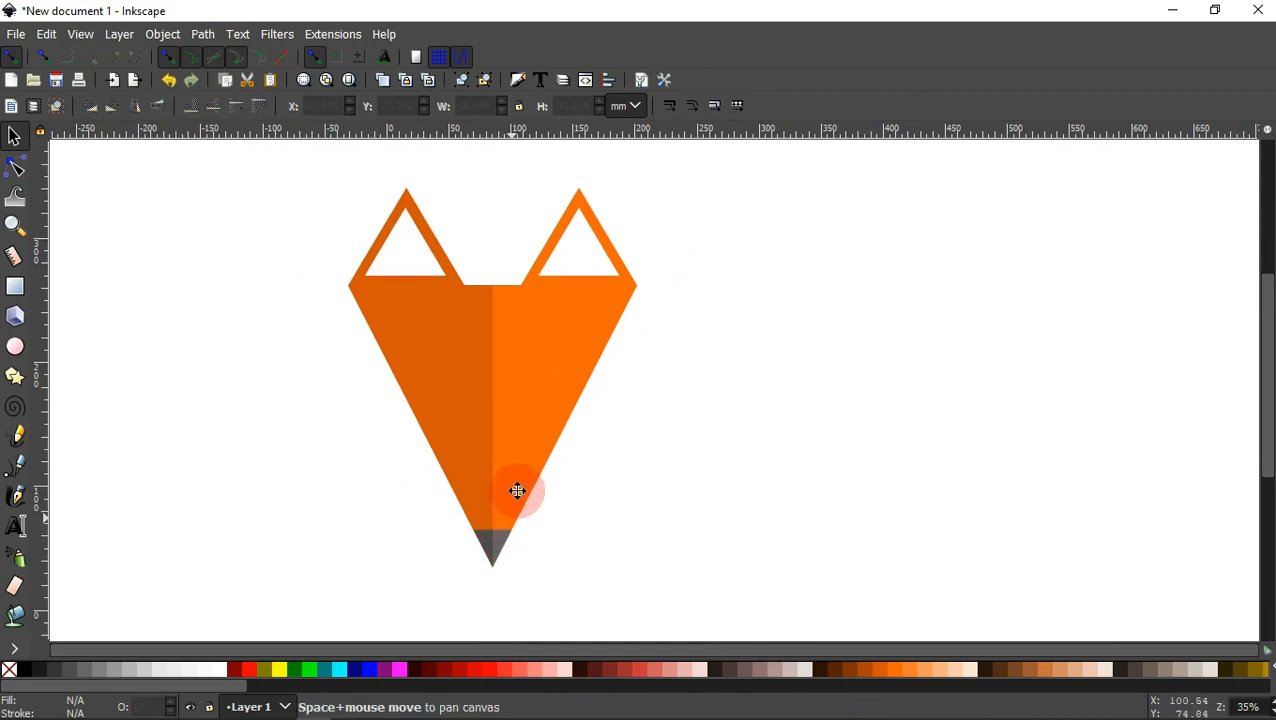
scroll(517, 495, "down", 1)
scroll(521, 515, "up", 5)
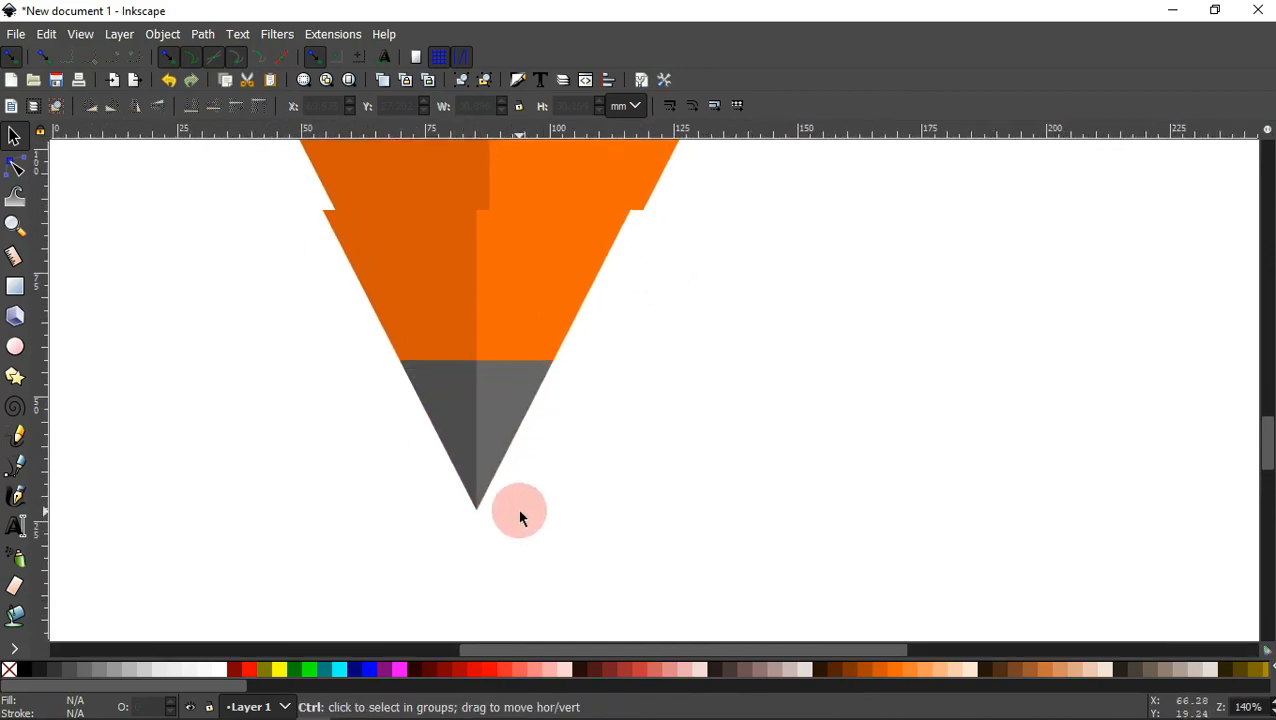
left_click(441, 385)
left_click(504, 367, "shift")
left_click_drag(461, 518, 461, 581)
left_click_drag(508, 462, 498, 438)
left_click(684, 428)
Draw a circle about 171 mm in diameter on the empty canvas beside the head and fill it with near-black grey
scroll(477, 525, "down", 2)
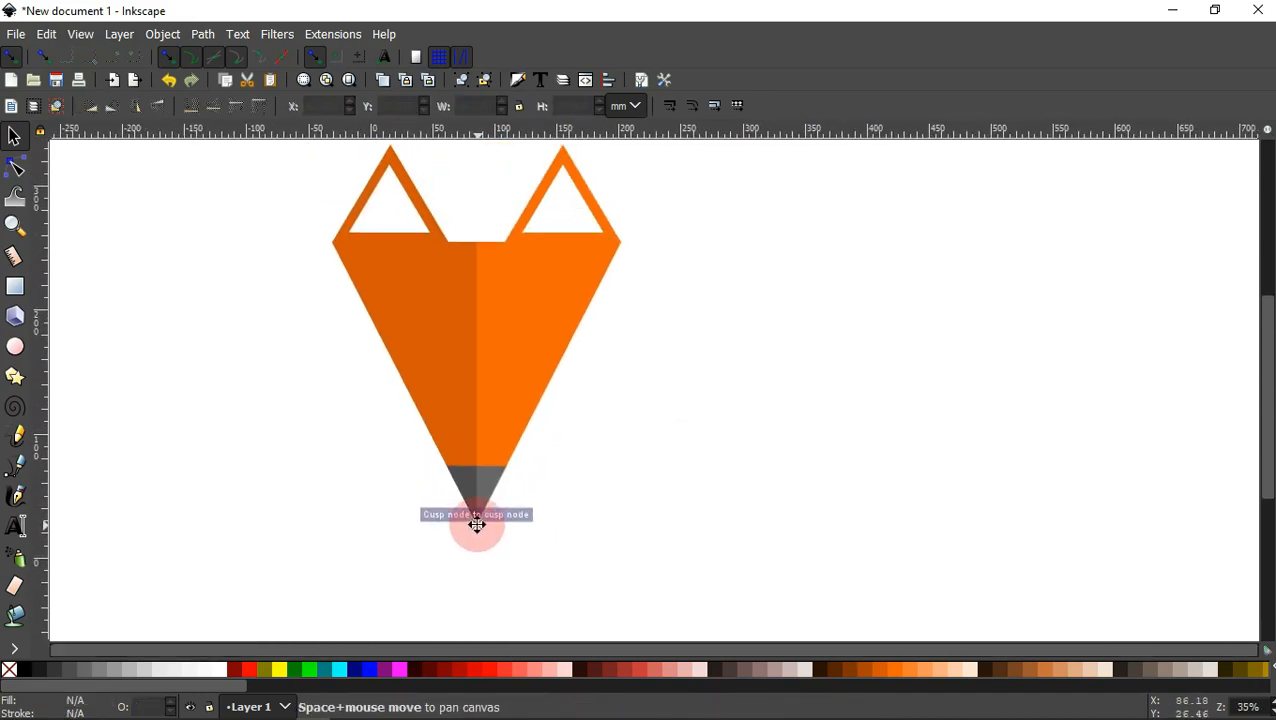
left_click_drag(477, 525, 239, 550)
left_click(14, 346)
left_click_drag(523, 308, 630, 432)
left_click(52, 669)
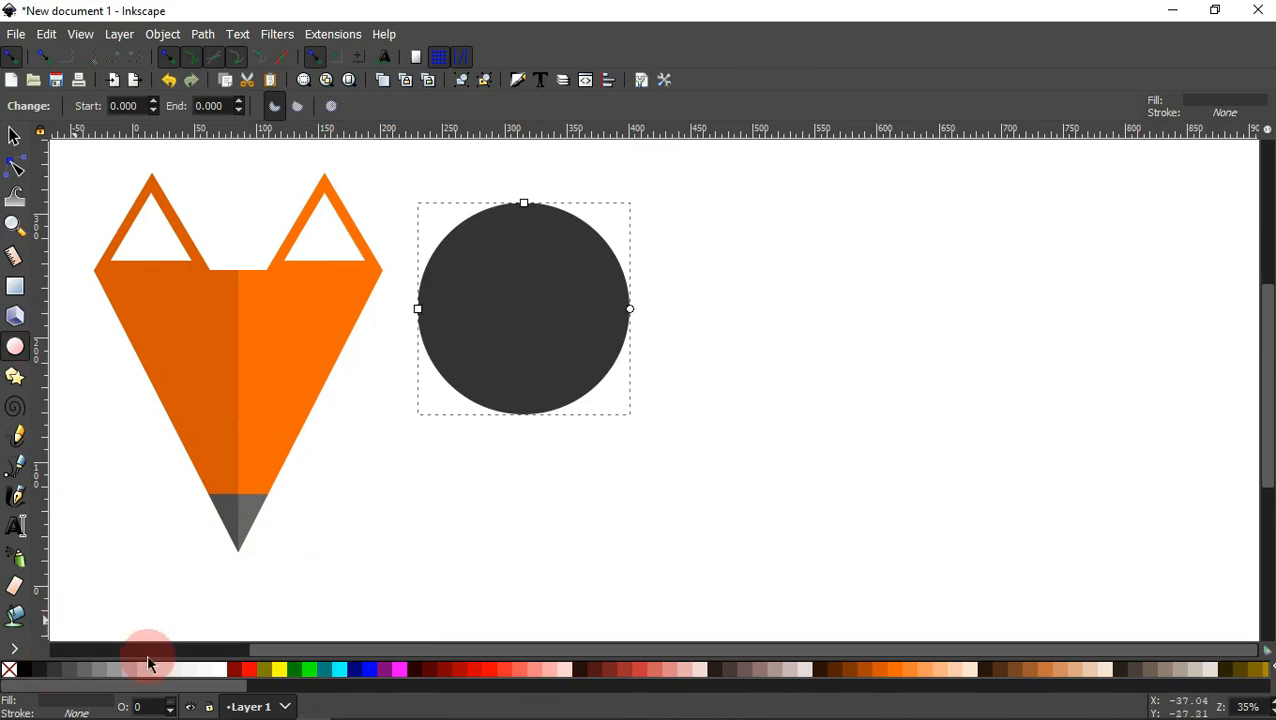
left_click(36, 670)
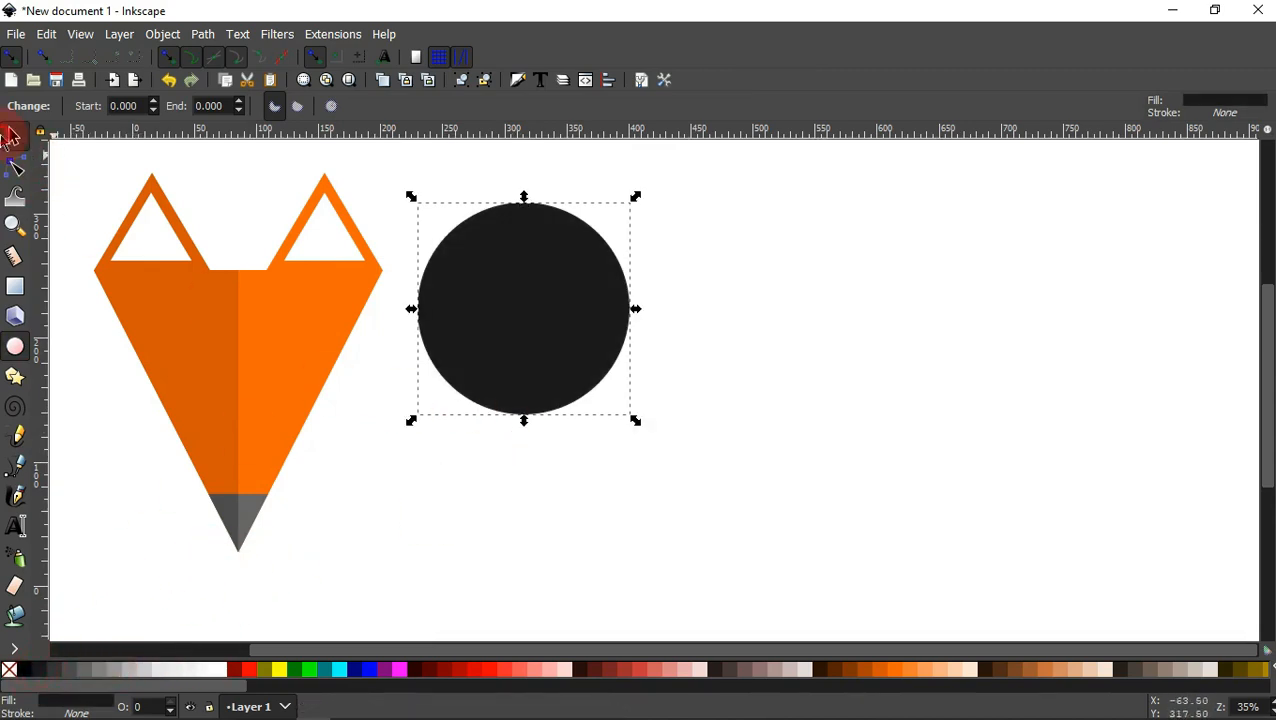
Duplicate the dark circle, fill the copy white, and shrink it into a highlight in the circle's upper-right part
left_click(10, 135)
right_click(498, 319)
left_click(564, 375)
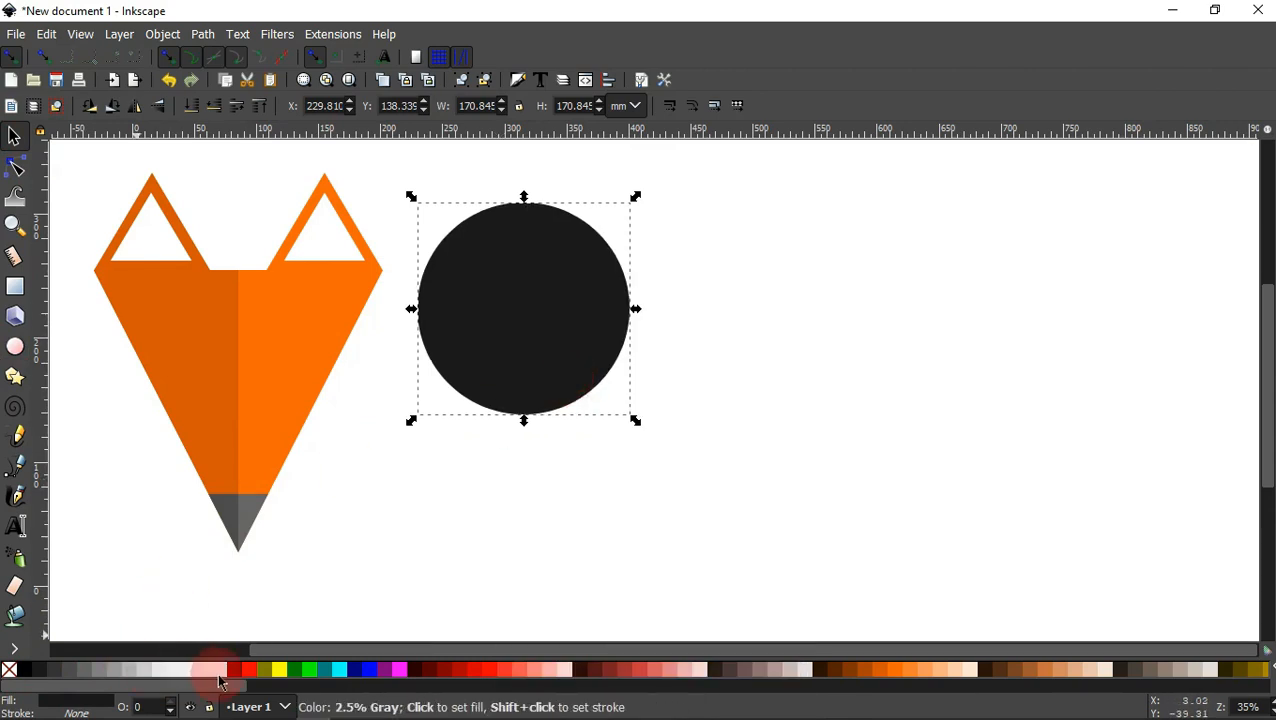
left_click(224, 676)
left_click_drag(524, 421, 571, 285)
Group the dark circle with its white highlight and scale the eye group down to about 35 mm wide
left_click_drag(698, 508, 412, 185)
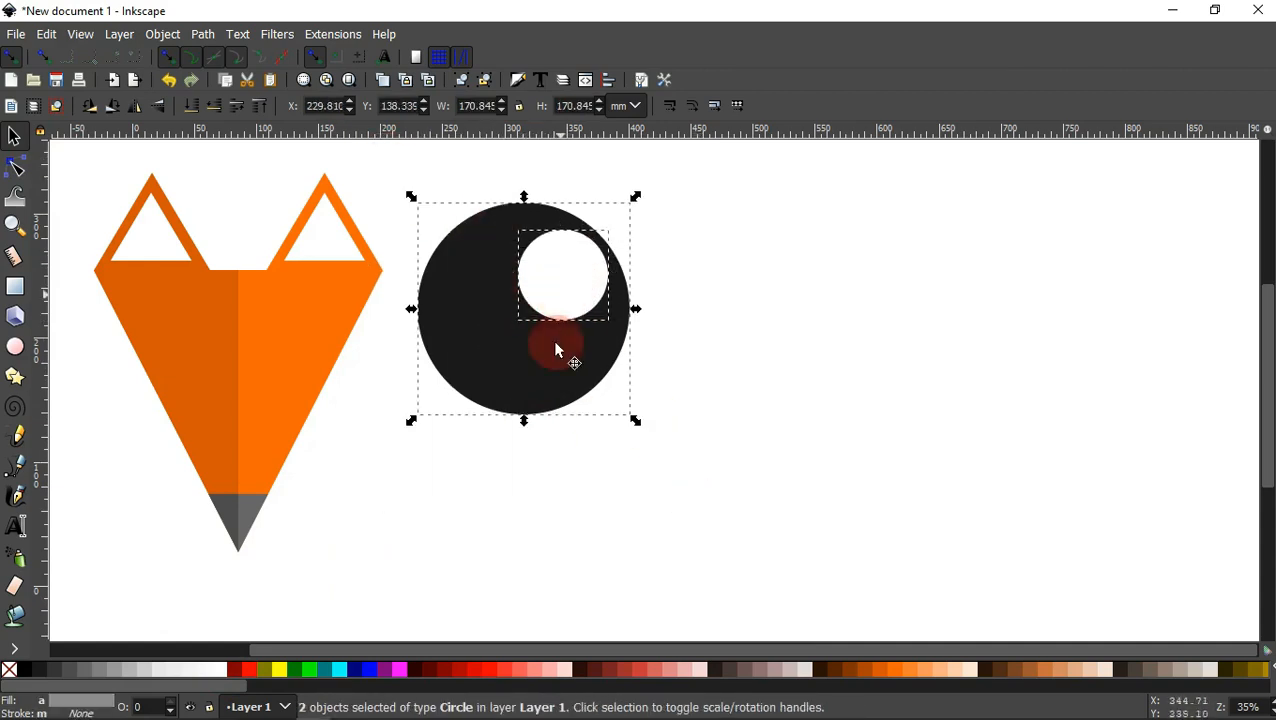
left_click(466, 86)
left_click_drag(521, 421, 519, 345)
Place the eye group on the left half of the face and put a duplicate level with it on the right half
key("space")
left_click_drag(723, 308, 381, 335)
right_click(381, 335)
left_click(425, 349)
left_click_drag(382, 329, 497, 338)
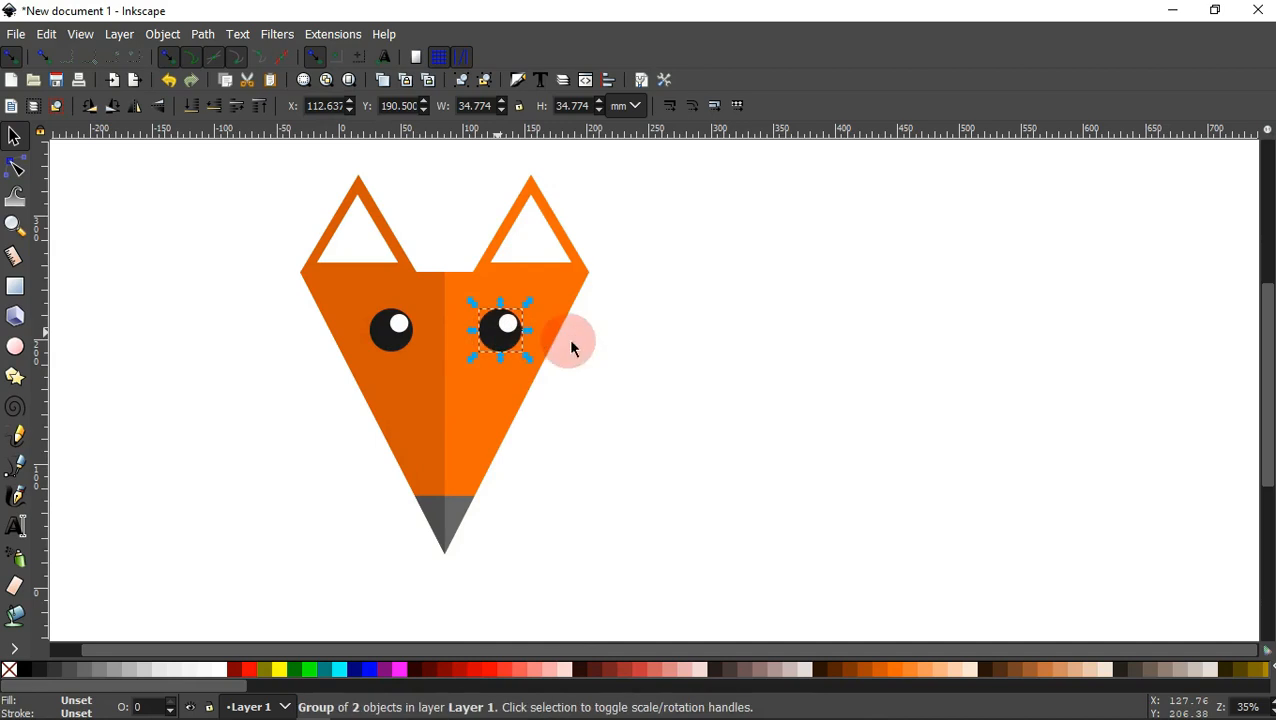
left_click(590, 391)
scroll(590, 391, "down", 1)
left_click(598, 390)
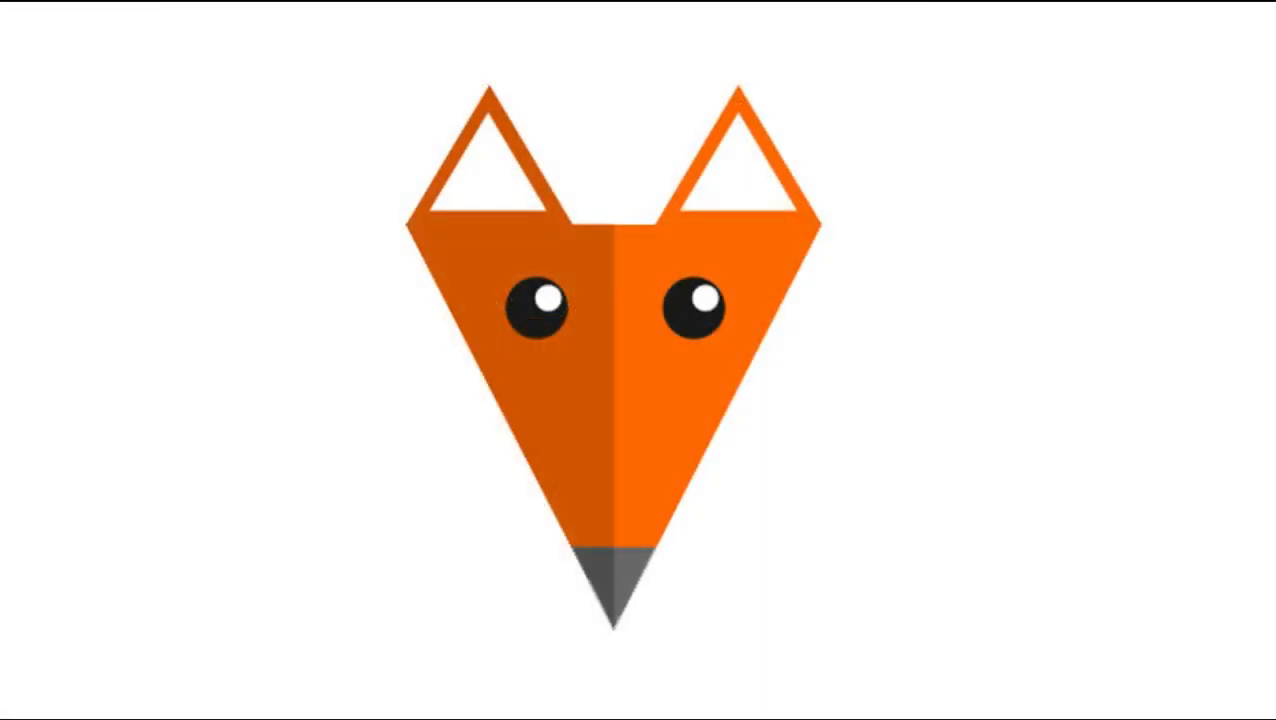